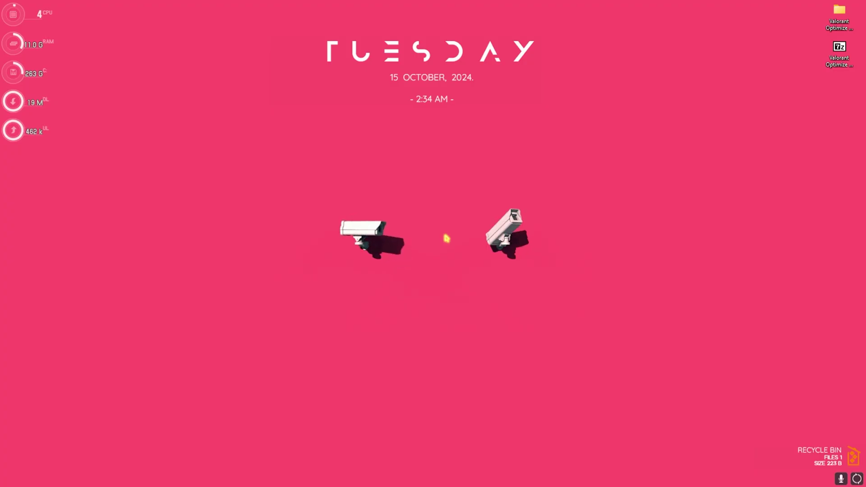
Search Windows for "keyboard" and open the Keyboard control panel.
key(super)
key(super+s)
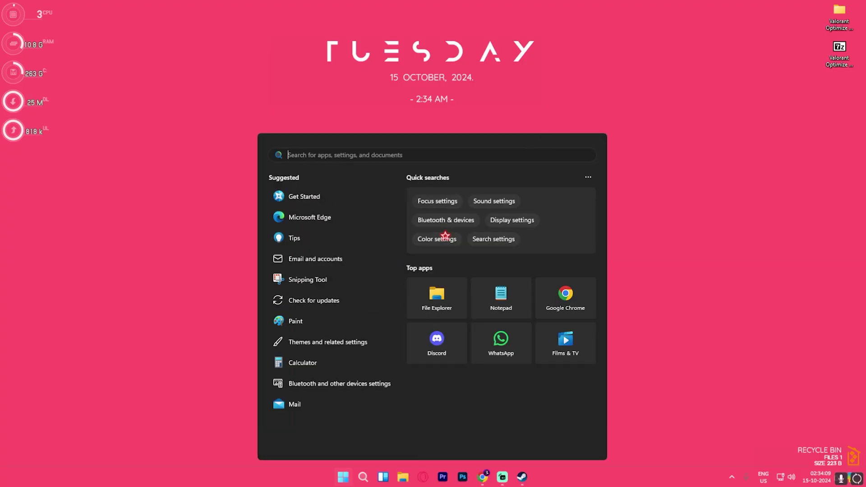
text(keyboard)
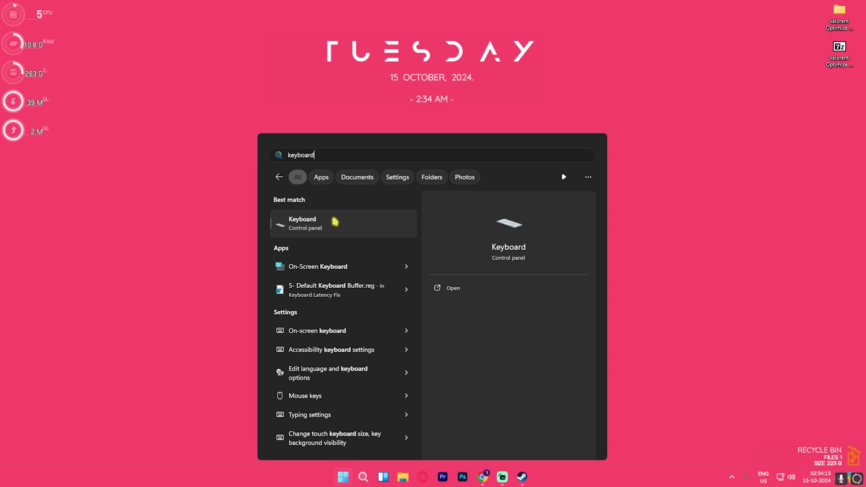
click(334, 221)
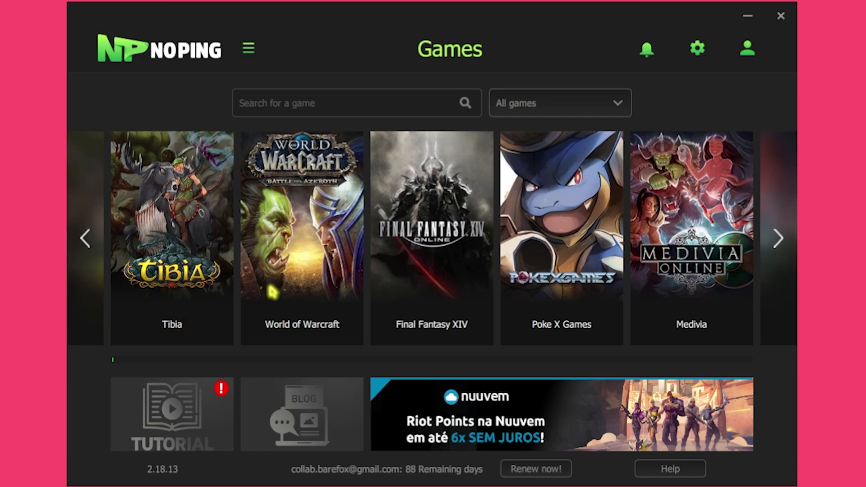
In NoPing, search the games for "Valor" and open the server selection for Valorant.
click(295, 108)
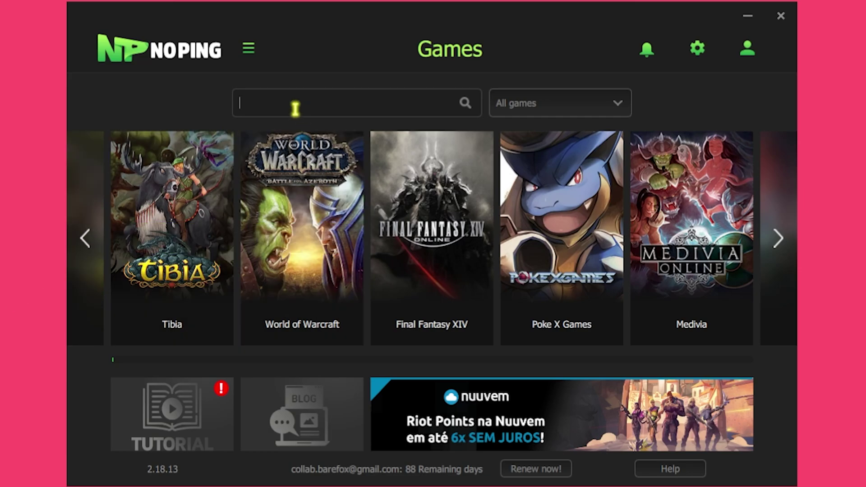
text(Va)
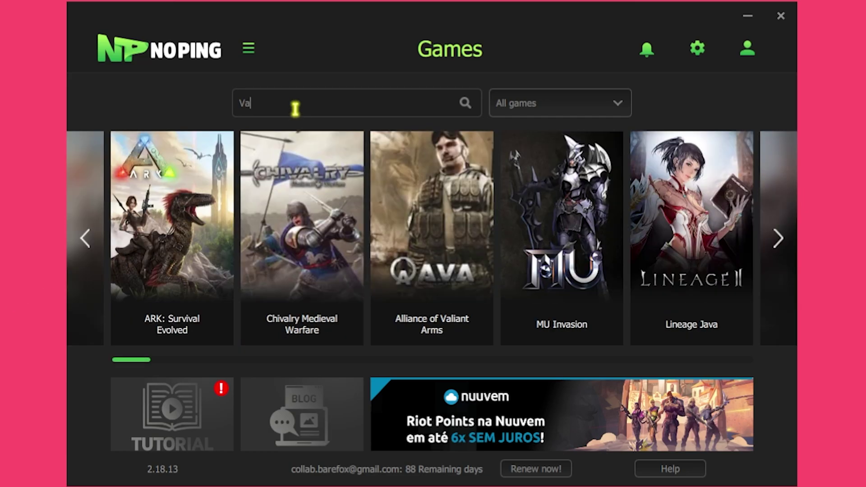
text(lor)
mouse_move(185, 246)
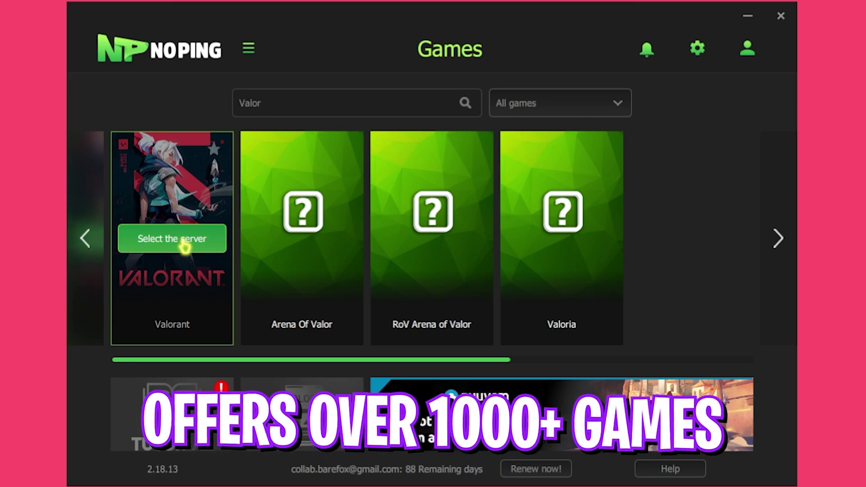
click(185, 245)
Select the Mumbai 02 server for Valorant and start optimizing the game.
scroll(363, 301, down, 20)
scroll(396, 289, down, 3)
click(334, 234)
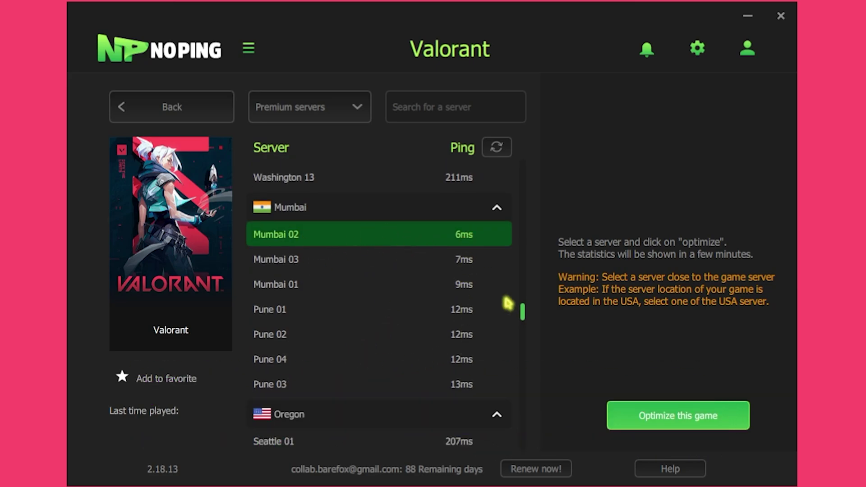
click(654, 414)
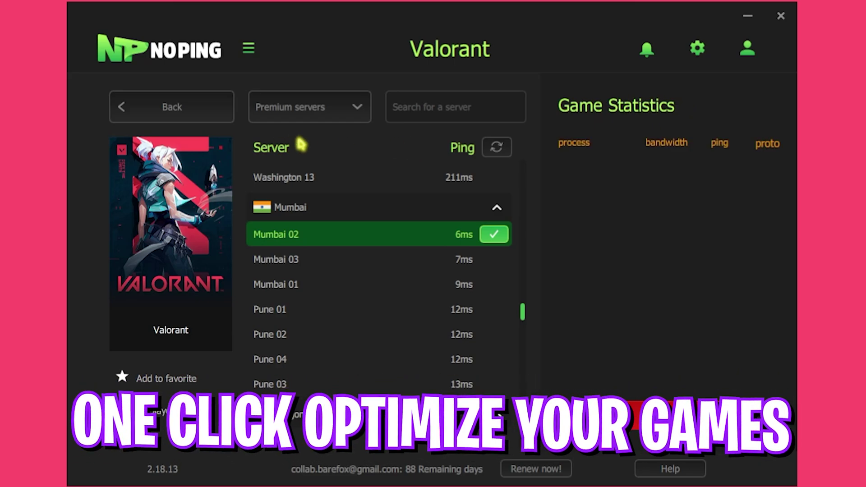
Return to the games list, then turn on Turbo Games and run Boost Fps in the NoPing settings.
click(194, 107)
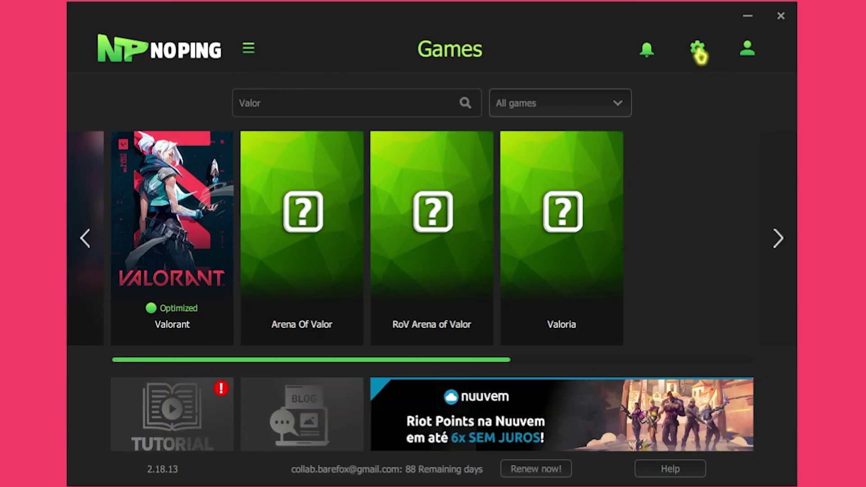
click(698, 49)
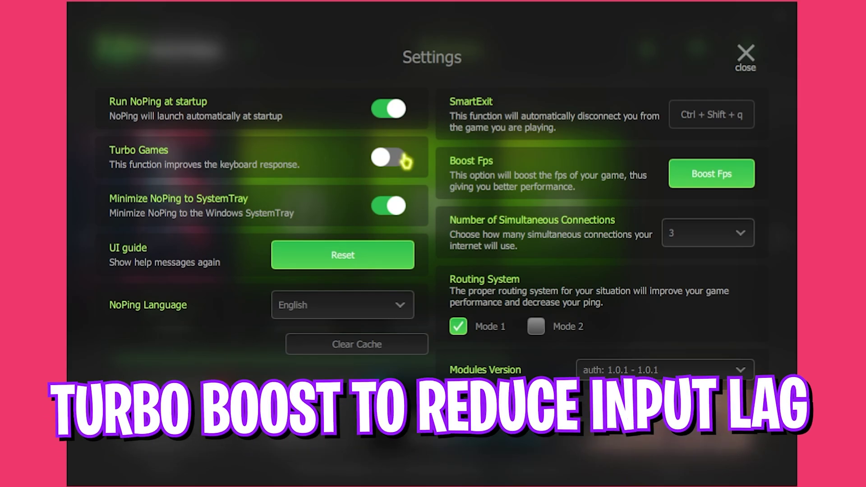
click(388, 157)
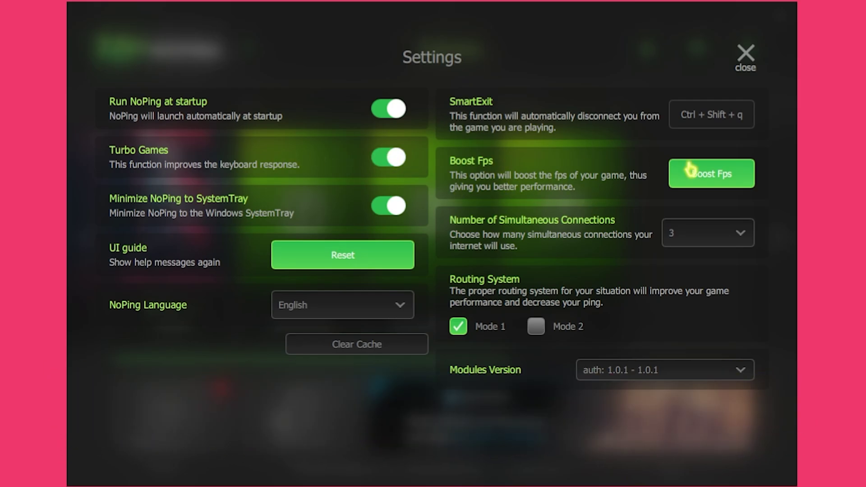
click(708, 175)
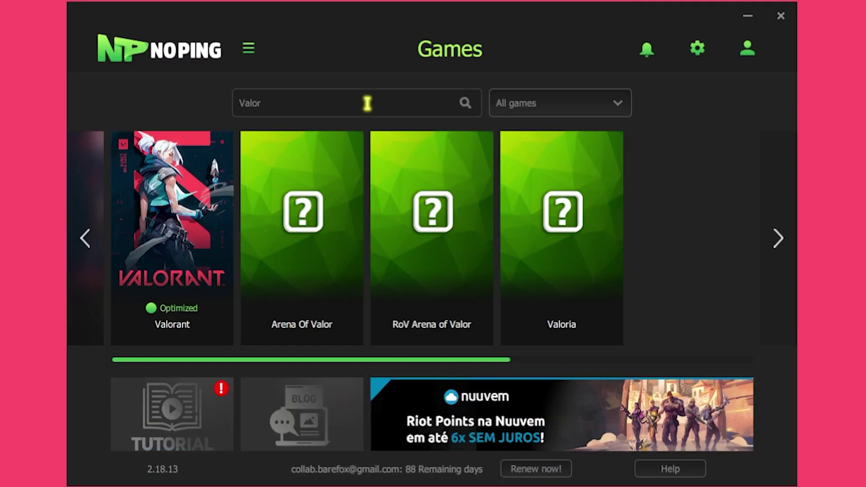
Open Windows Device Manager and expand the System devices category to review its devices.
mouse_move(288, 202)
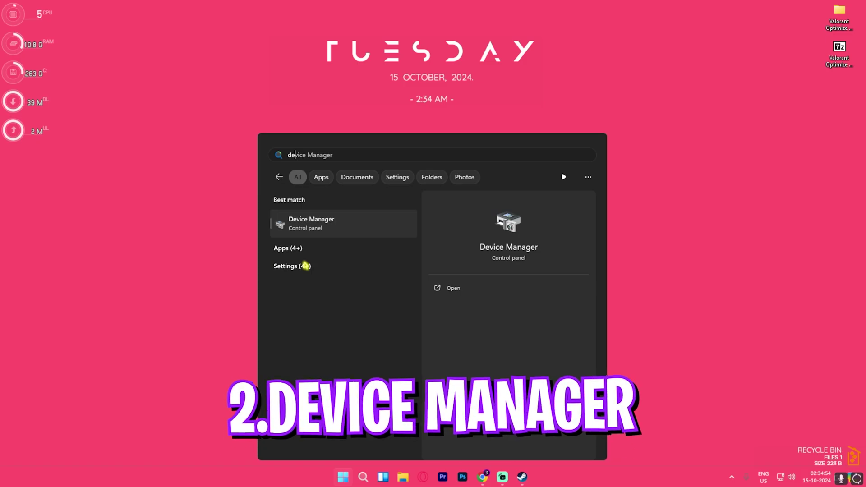
key(Return)
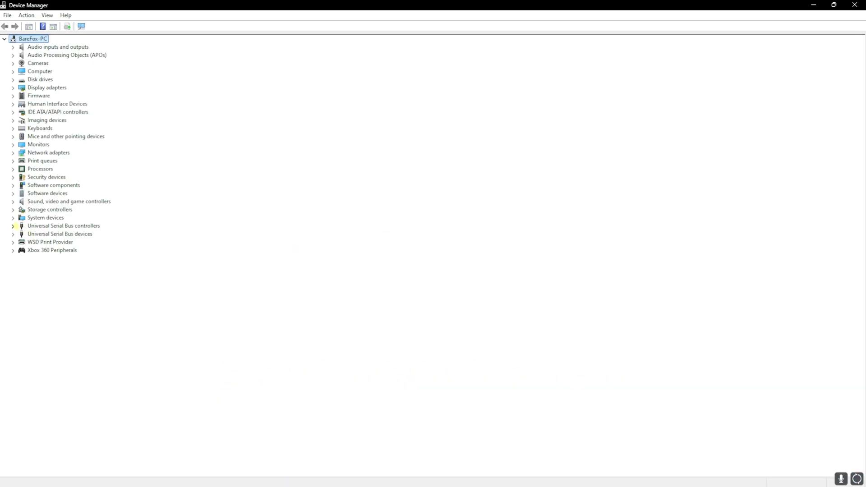
click(13, 226)
click(13, 218)
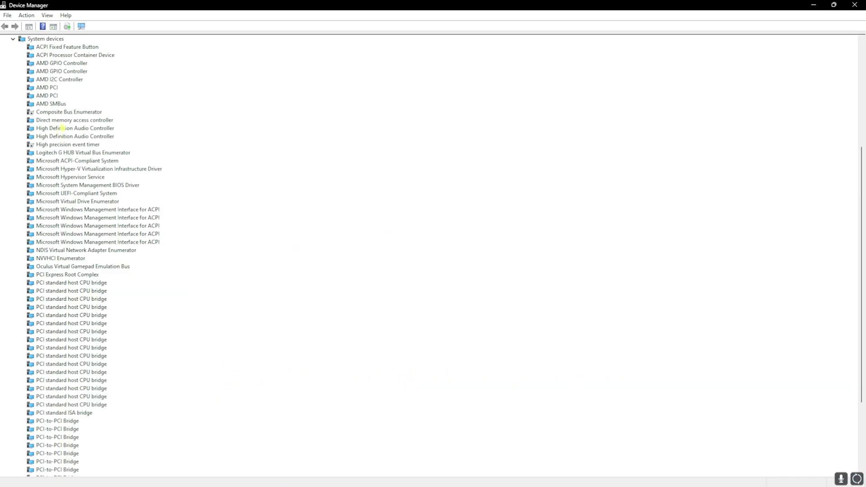
scroll(70, 243, down, 5)
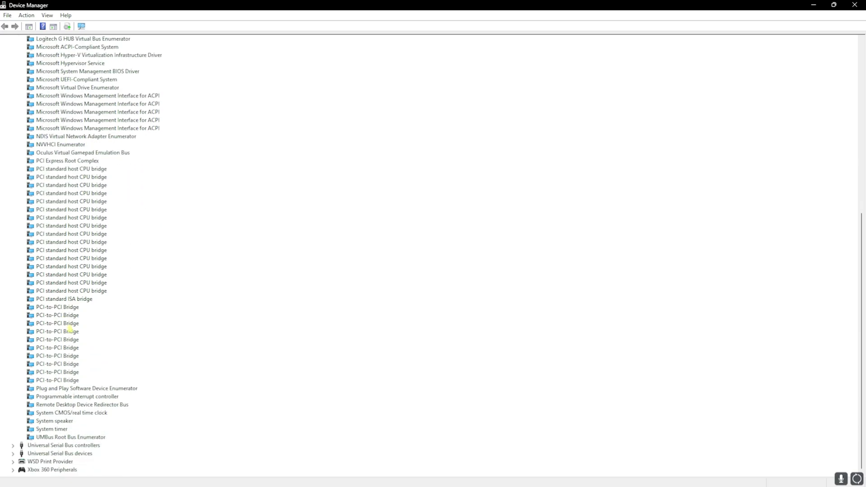
scroll(68, 331, up, 7)
Check the enable or disable option of the Composite Bus Enumerator under System devices.
click(63, 169)
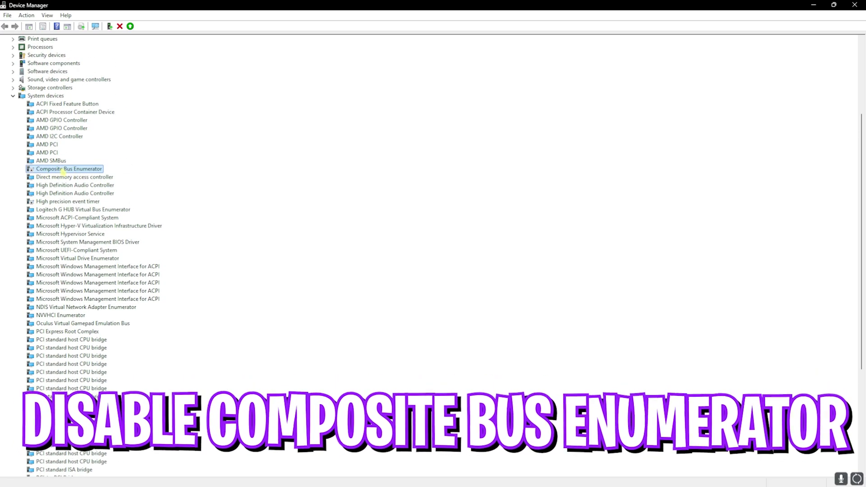
right_click(62, 171)
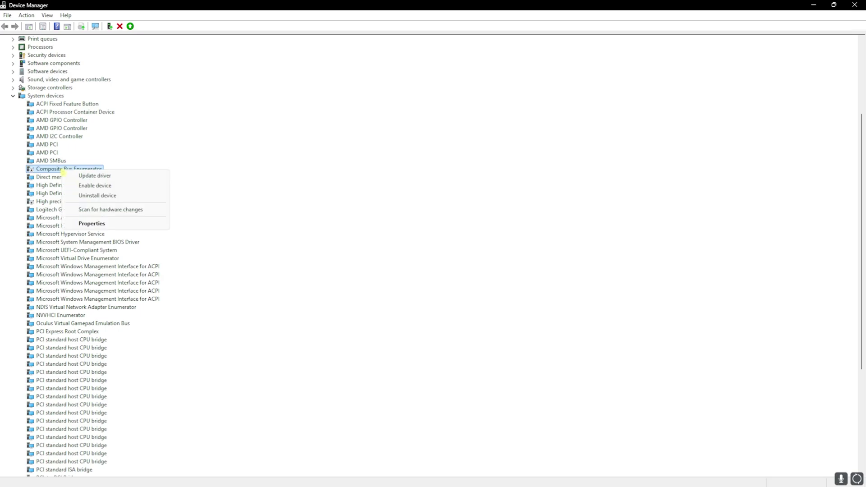
click(97, 186)
Check the enable or disable option of the High precision event timer and look through the remaining system devices.
click(61, 201)
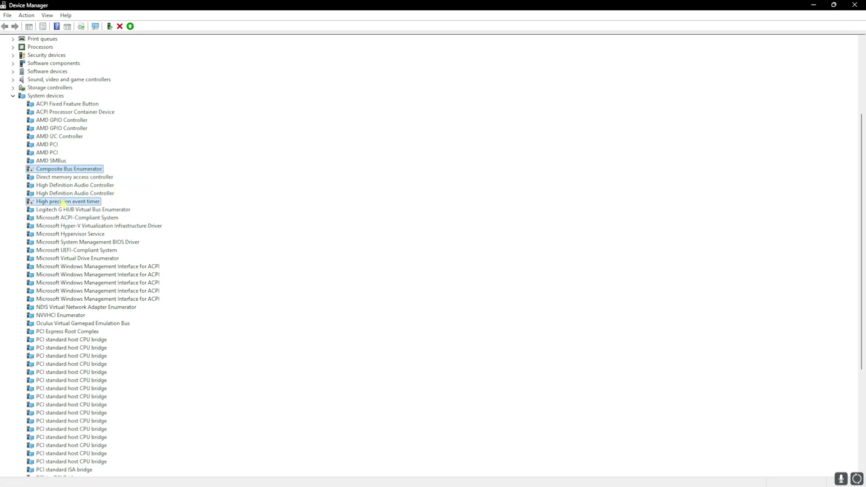
right_click(124, 203)
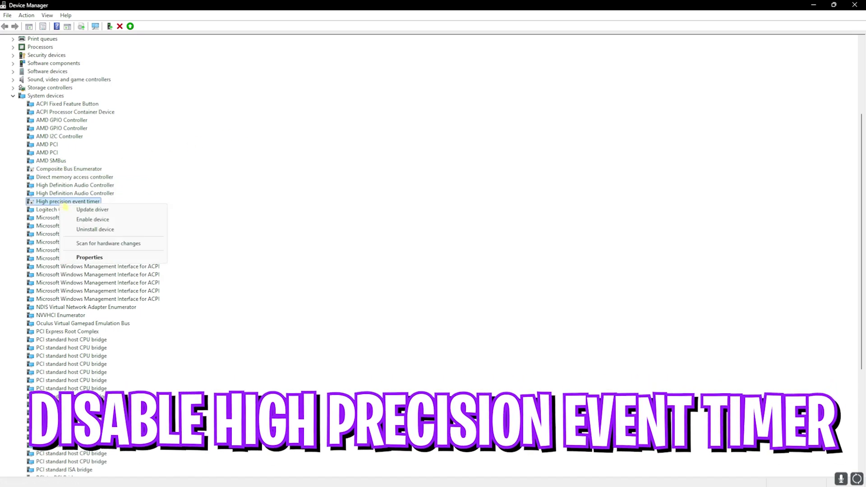
click(214, 195)
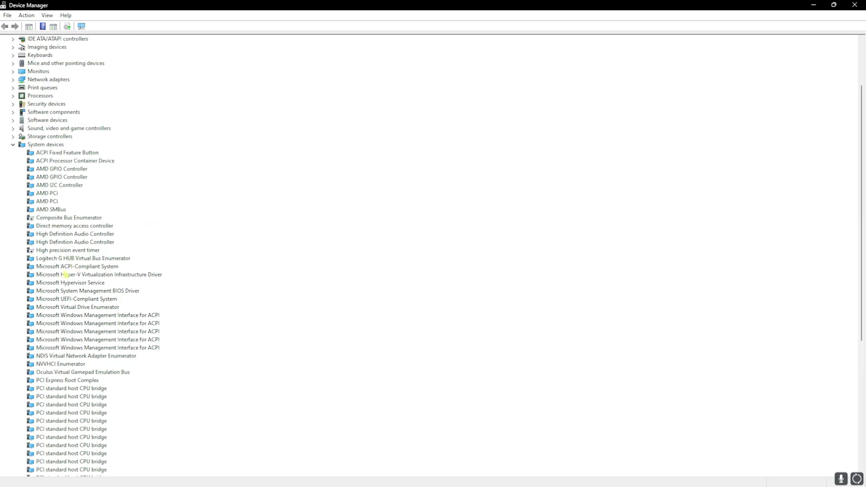
scroll(111, 254, down, 4)
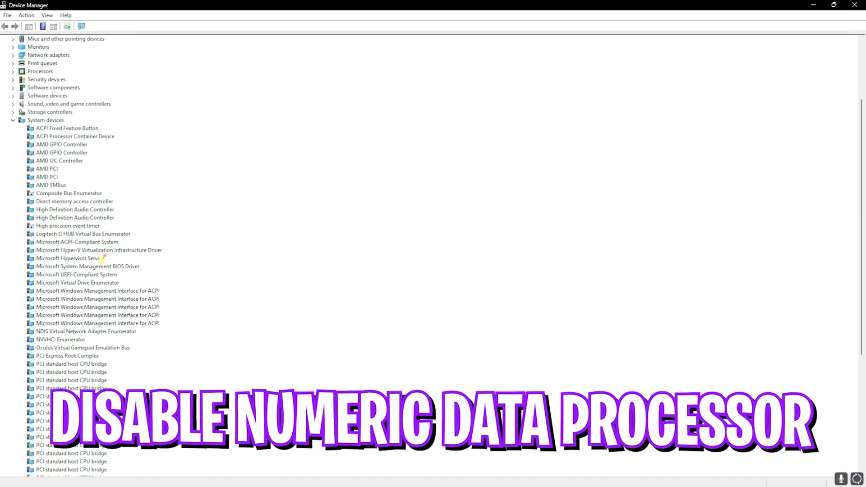
scroll(102, 258, down, 4)
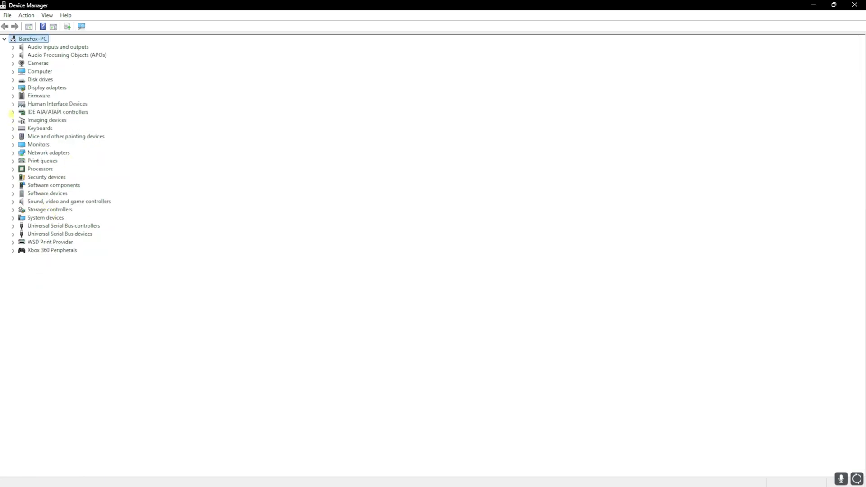
Expand Network adapters and open the properties of the Intel(R) Ethernet Controller (3) I225-V.
click(12, 153)
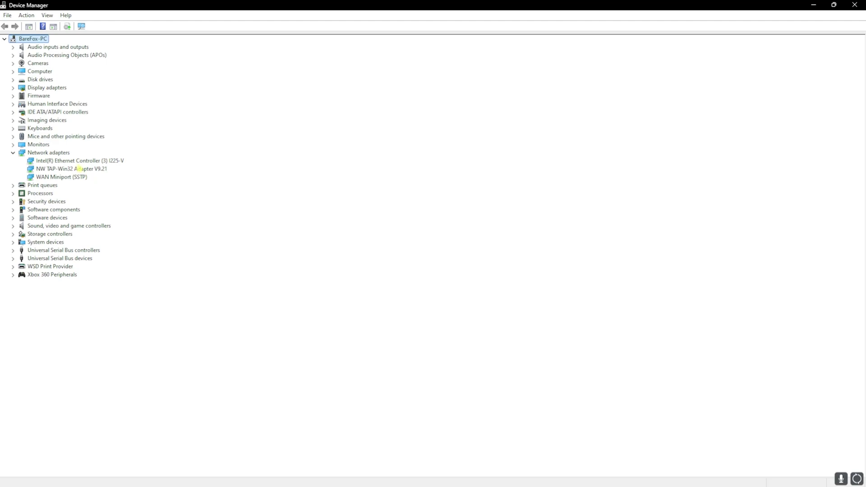
click(76, 161)
right_click(76, 166)
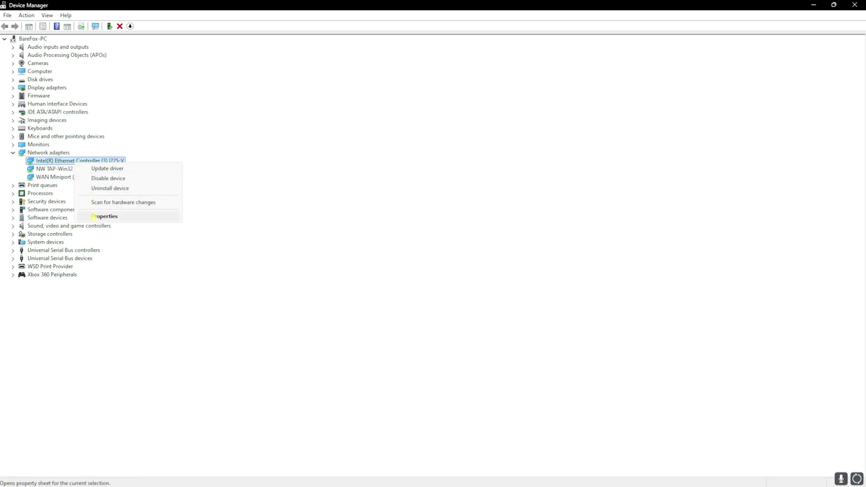
click(93, 217)
click(531, 72)
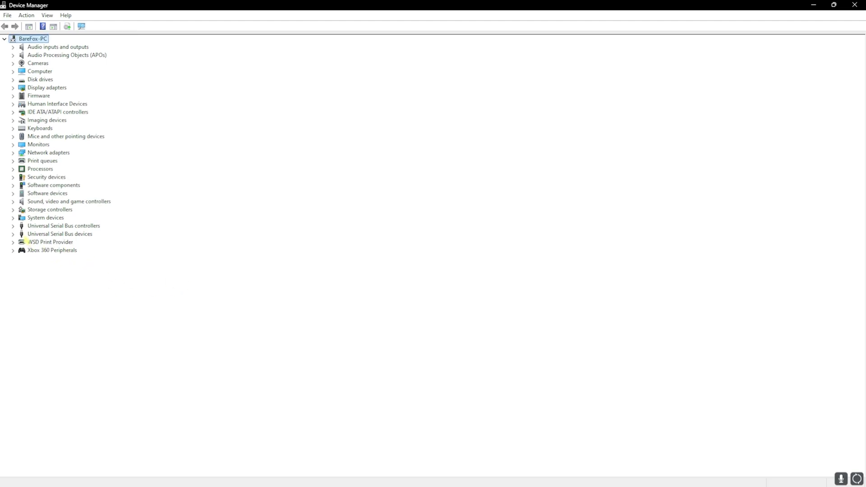
Expand Universal Serial Bus controllers and view the Power Management settings of the last Generic USB Hub.
click(13, 234)
click(13, 233)
click(13, 225)
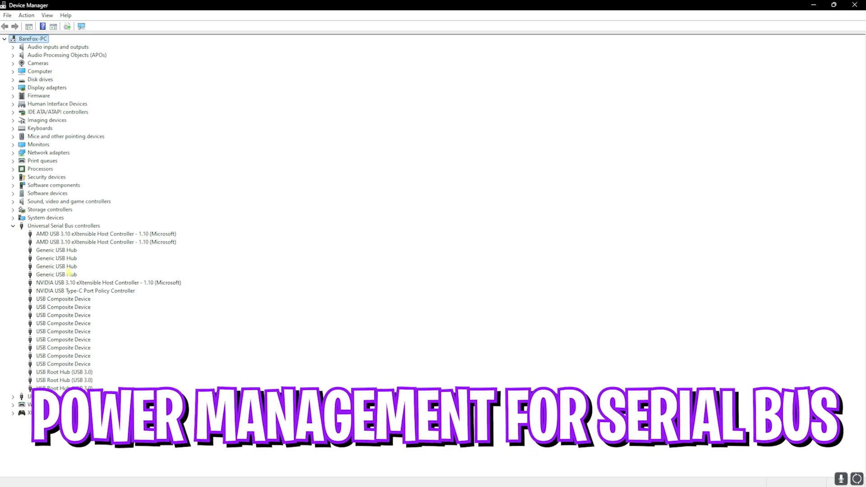
double_click(68, 273)
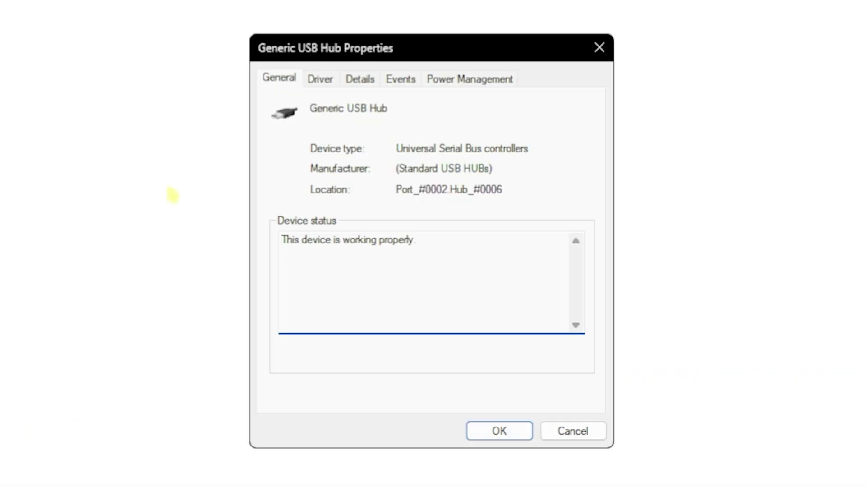
click(447, 81)
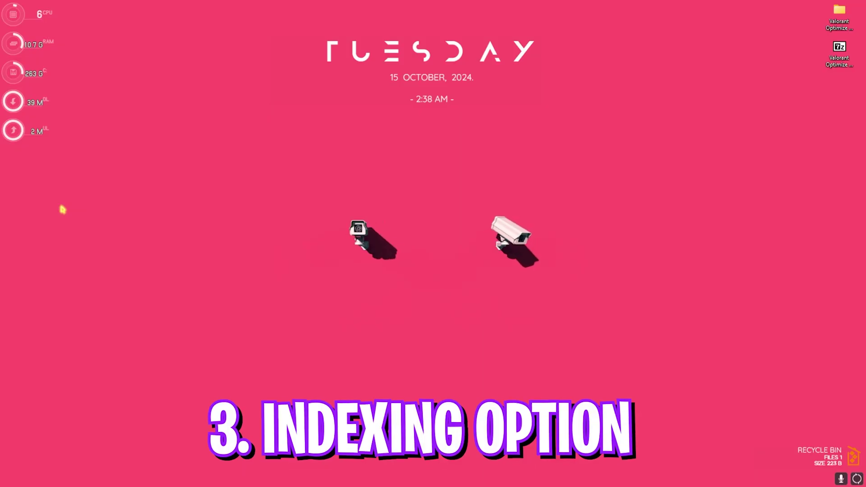
Delete and rebuild the Windows search index from the advanced settings of Indexing Options, and close the dialog.
key(super)
text(indexing Options)
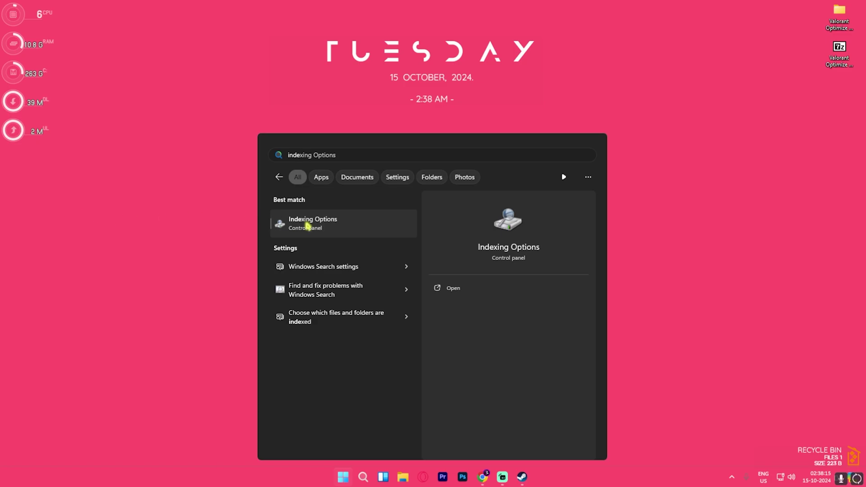
click(307, 225)
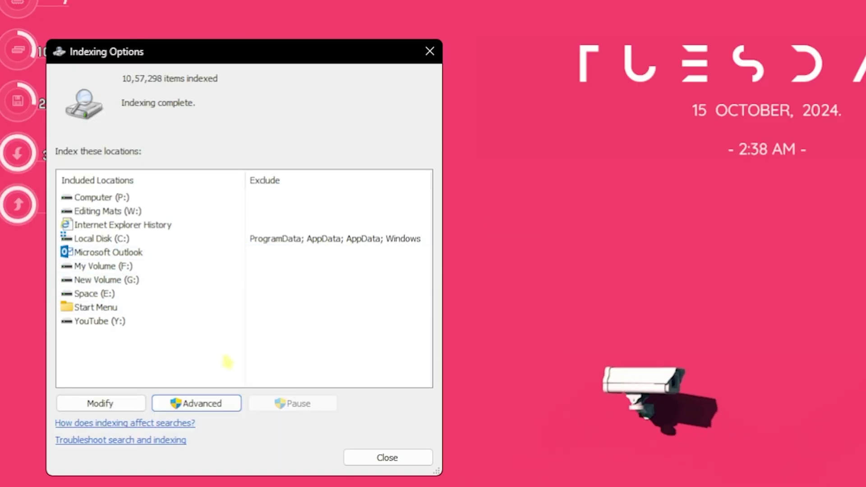
click(198, 403)
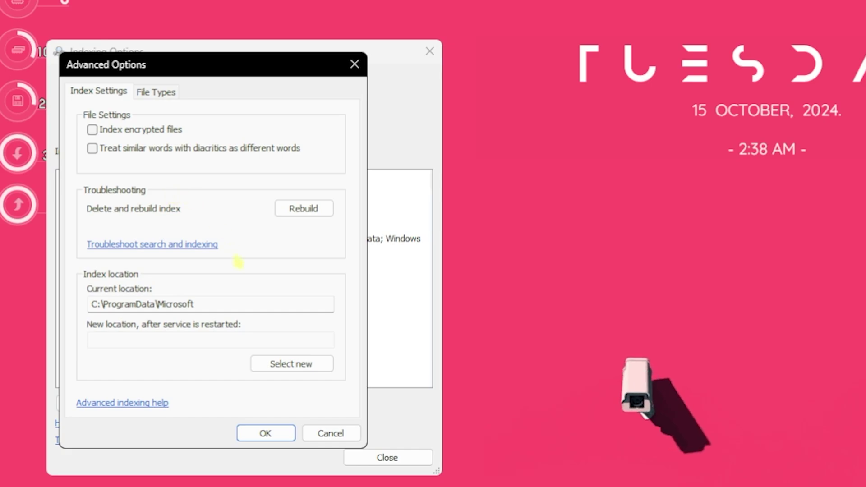
click(303, 208)
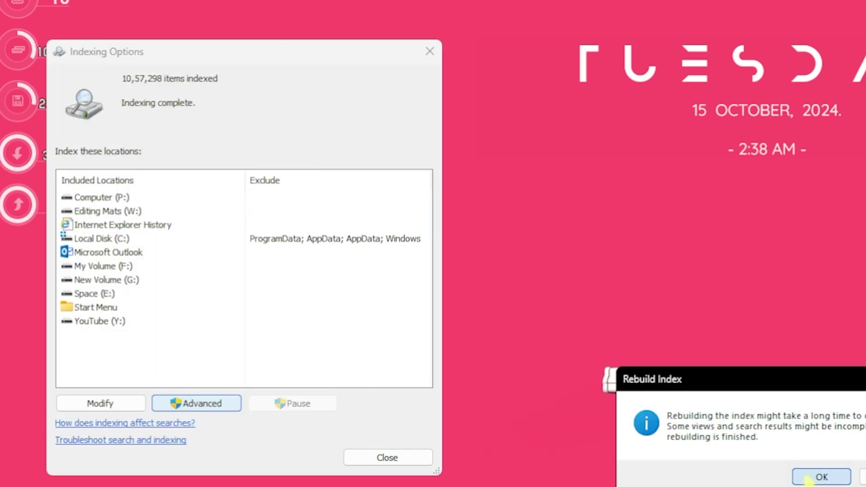
key(Return)
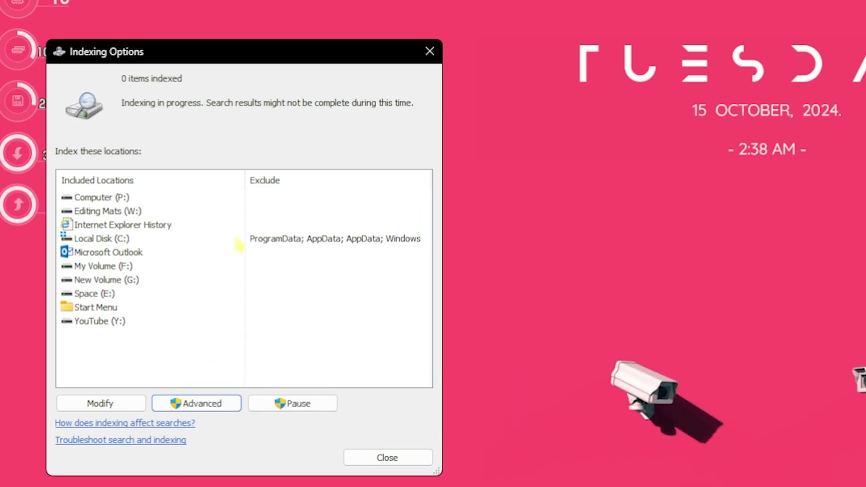
click(430, 52)
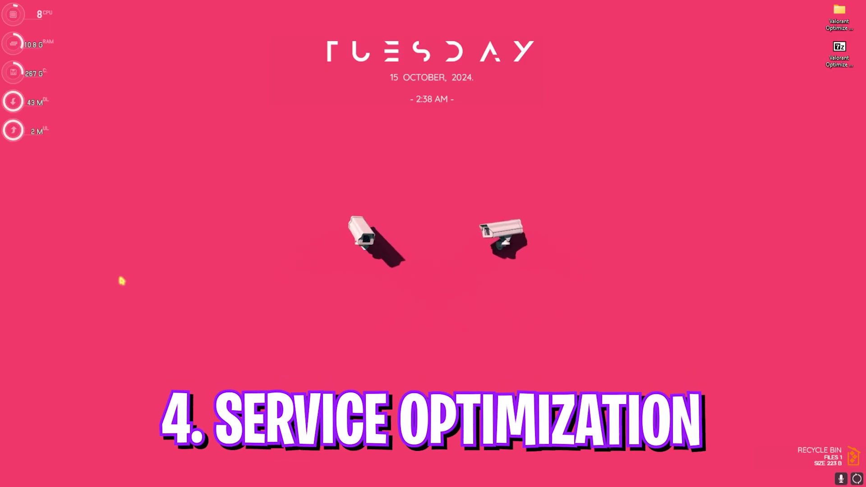
Open Windows Services, find the SysMain service and set its startup type to Disabled.
key(super)
text(services)
key(Return)
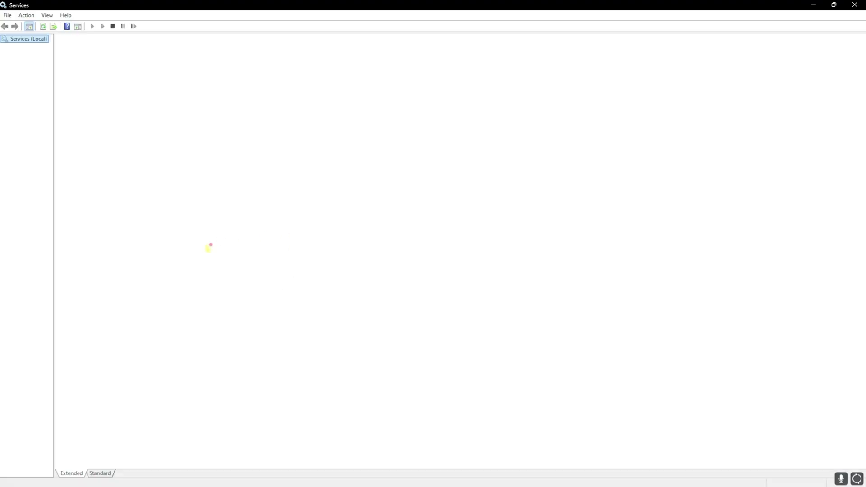
click(219, 139)
key(s)
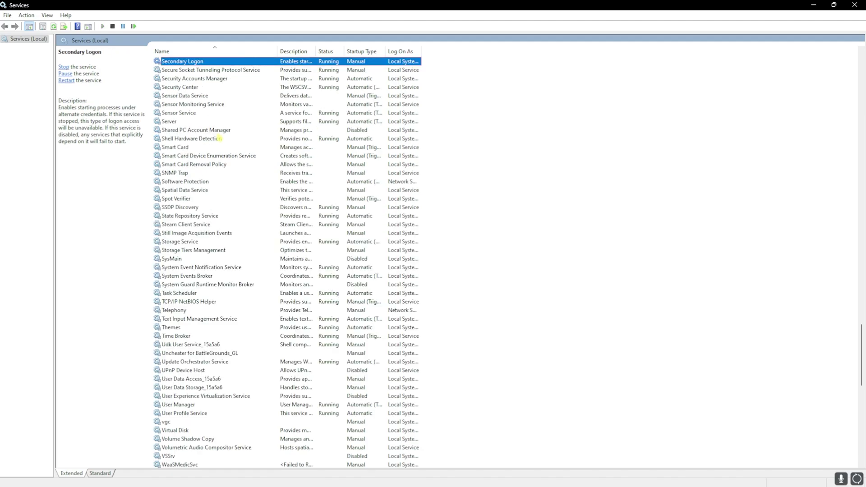
right_click(191, 261)
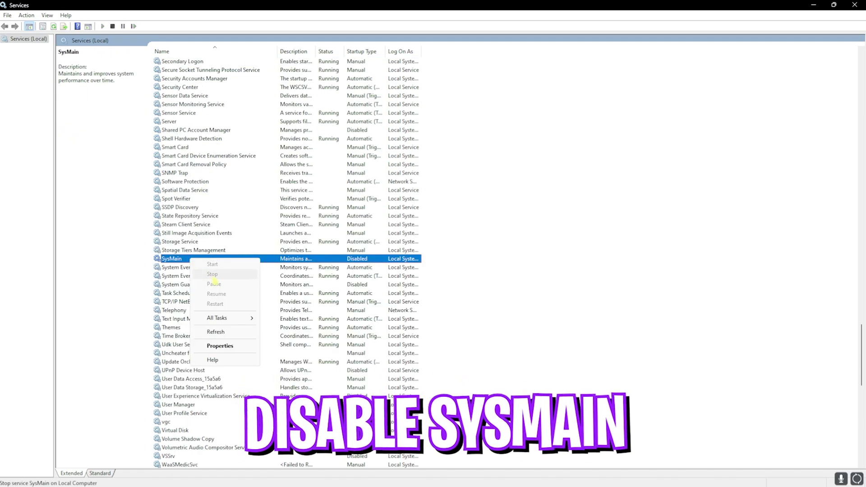
click(221, 345)
click(400, 239)
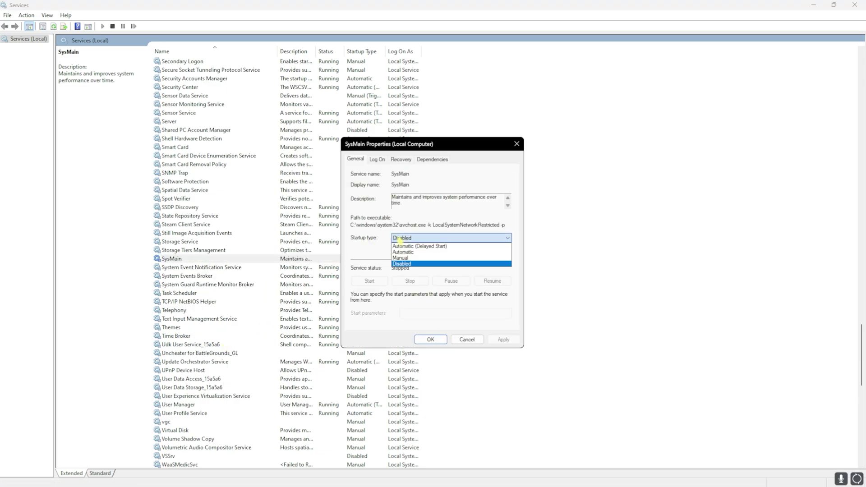
click(401, 263)
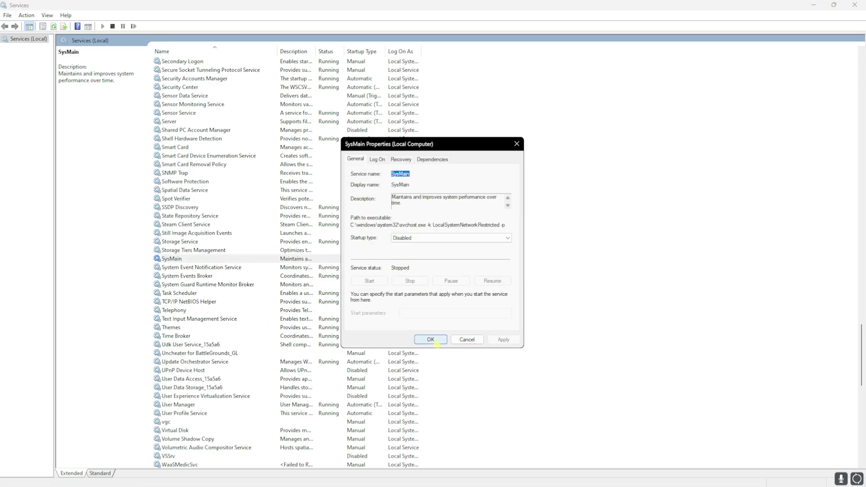
click(430, 340)
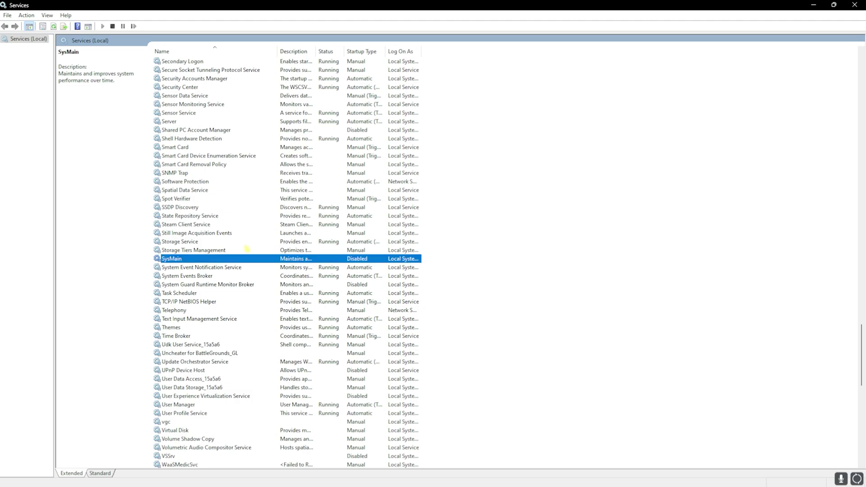
Find the Print Spooler service in the list and stop it.
scroll(234, 226, up, 14)
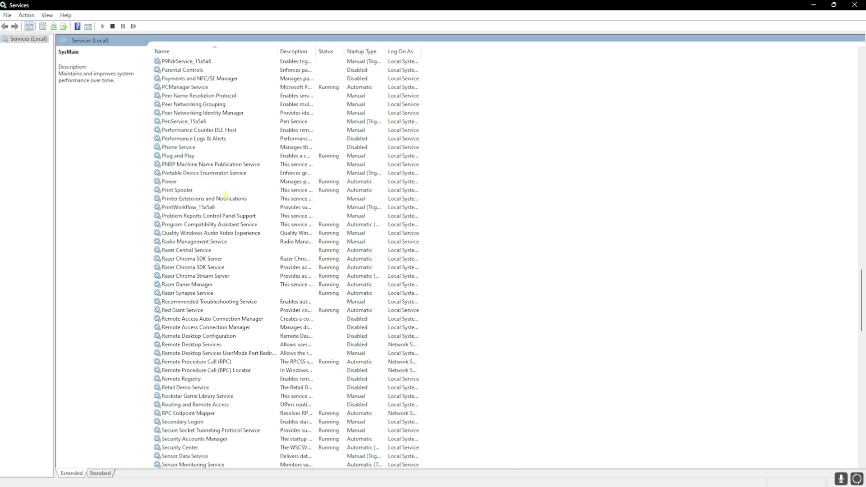
click(189, 191)
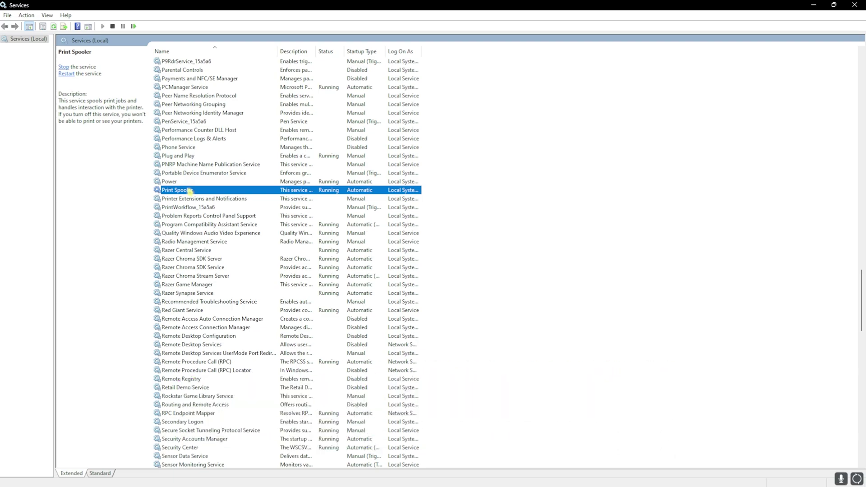
right_click(189, 191)
click(216, 205)
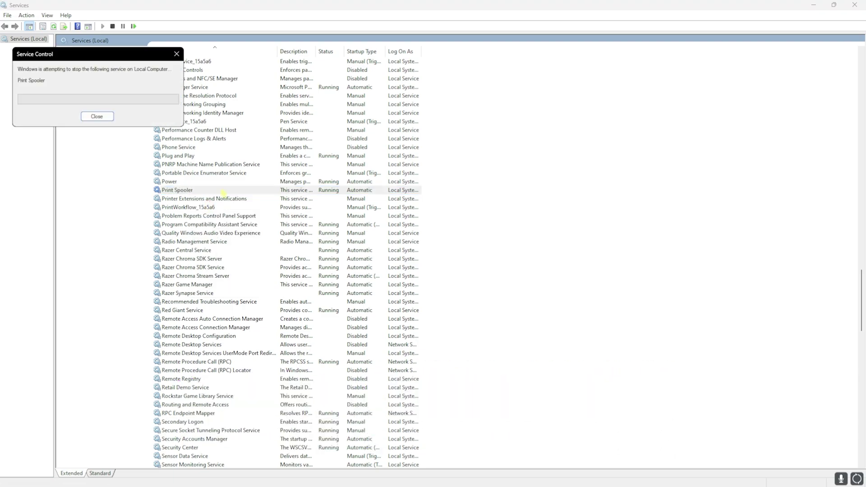
Stop the Delivery Optimization service and close the Services window.
scroll(190, 181, up, 20)
click(192, 113)
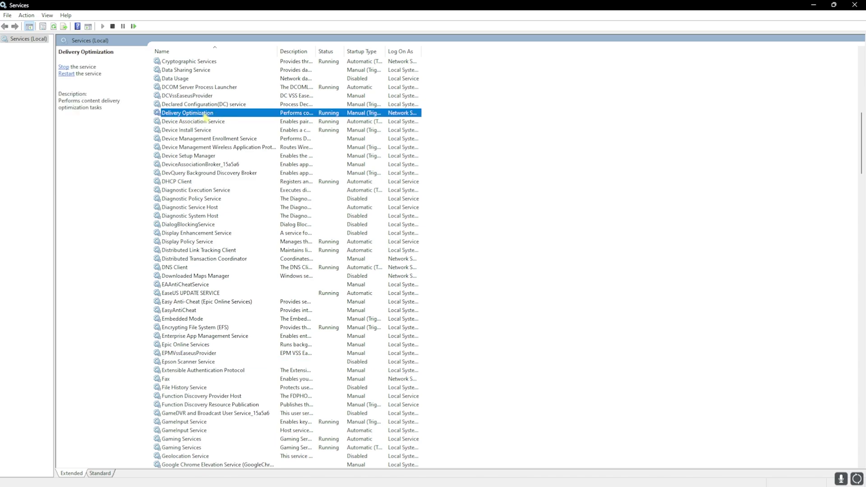
right_click(205, 116)
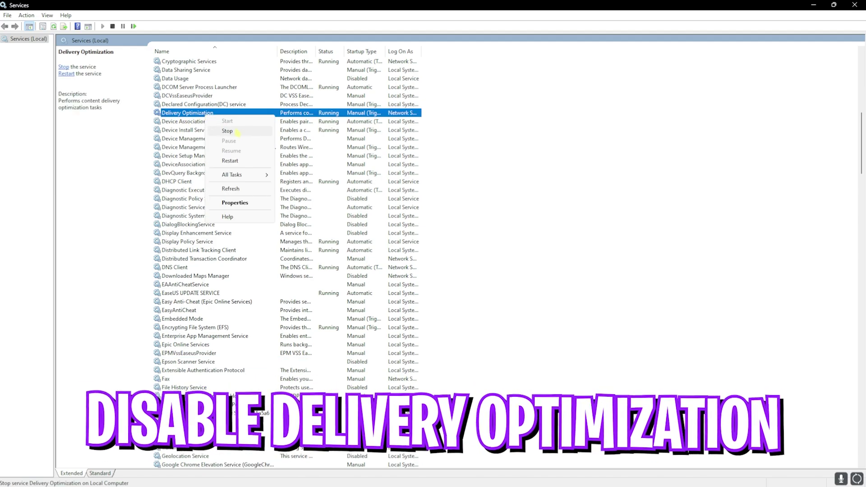
click(228, 131)
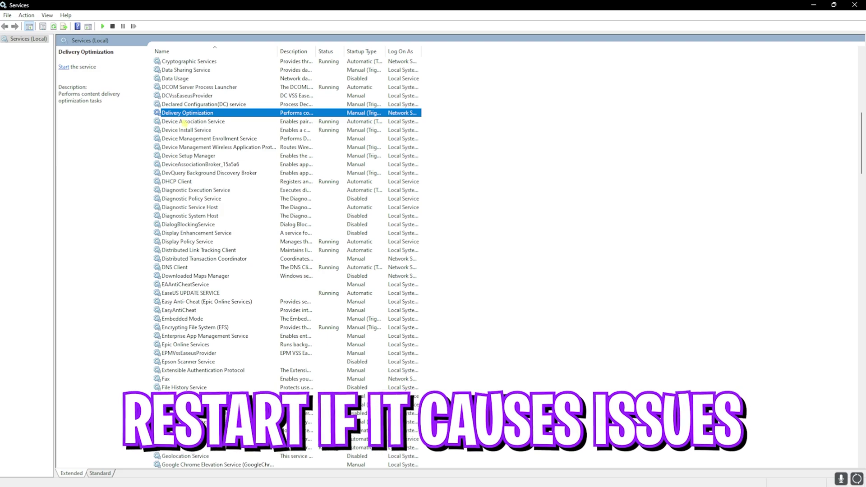
right_click(217, 113)
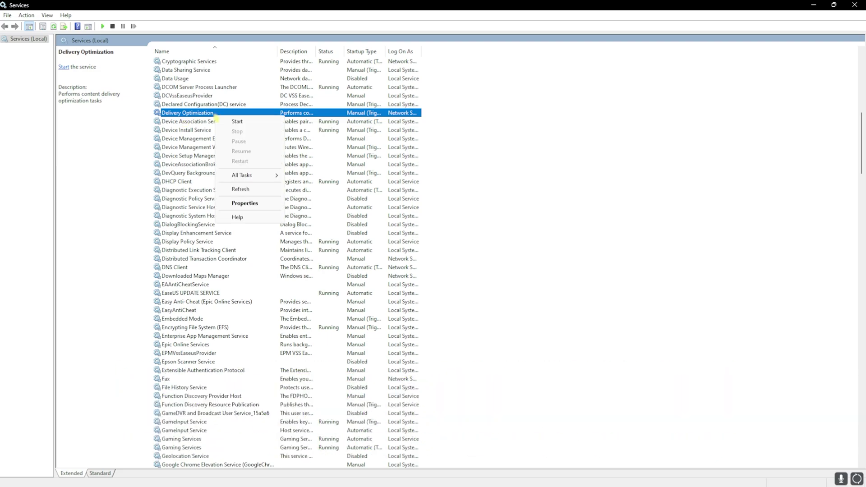
click(201, 114)
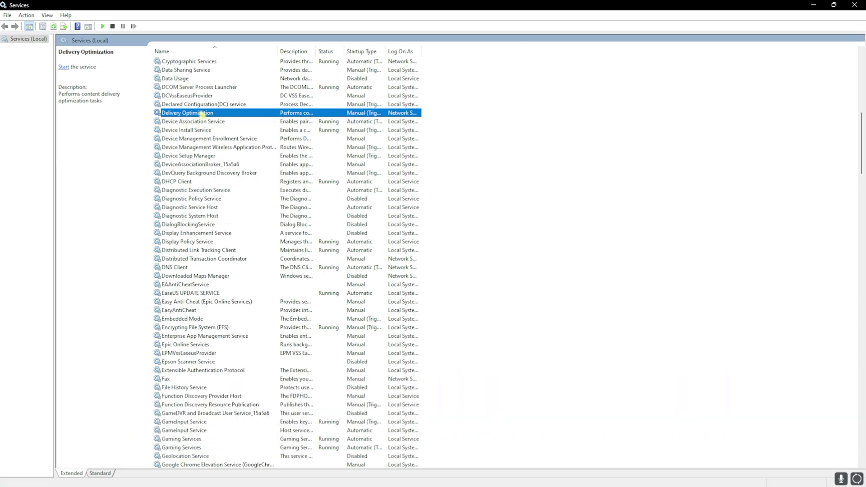
scroll(207, 130, up, 15)
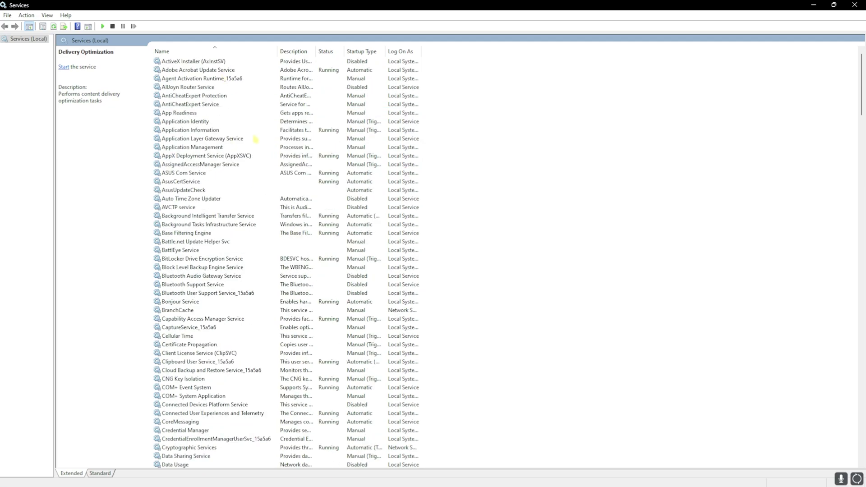
click(854, 4)
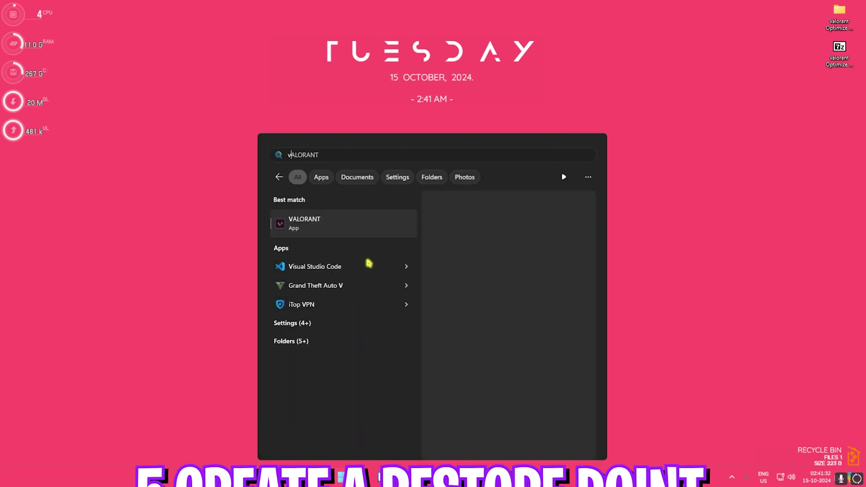
Search Windows for "cre" and open the System Protection settings for creating a restore point.
text(re)
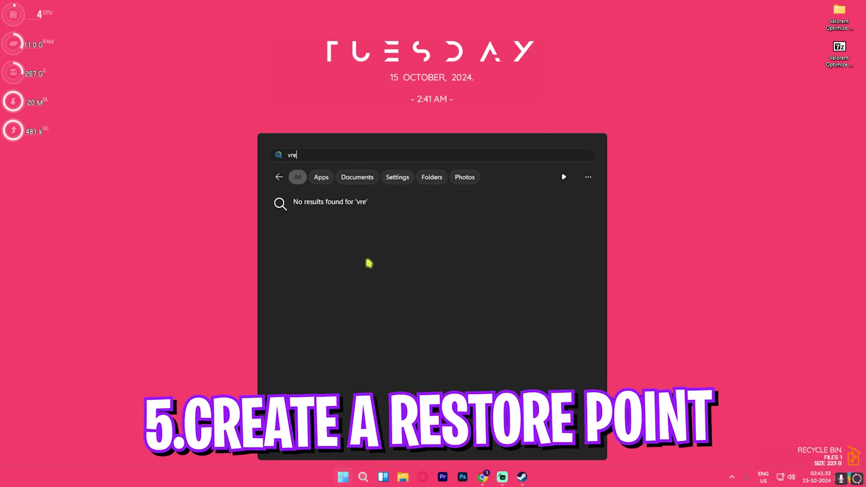
key(BackSpace)
text(r)
key(BackSpace)
key(BackSpace)
text(cre)
key(Return)
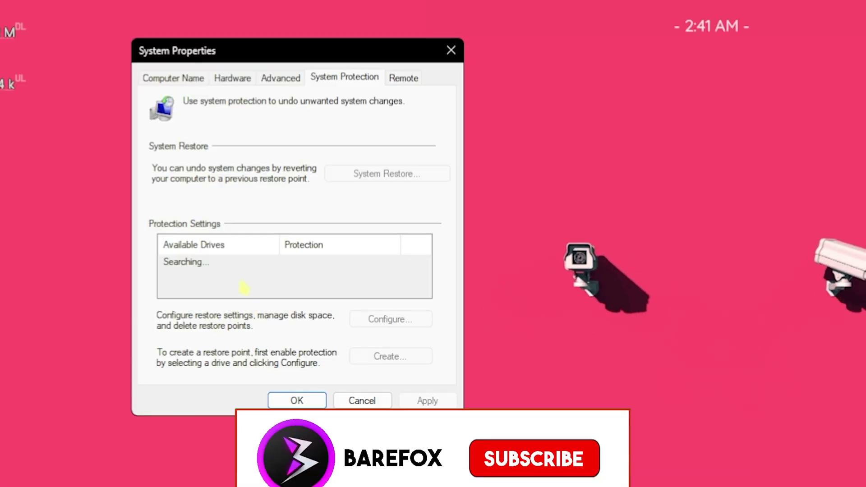
Create a restore point for Local Disk (C:) with the description "Valoran" and close System Properties.
click(224, 291)
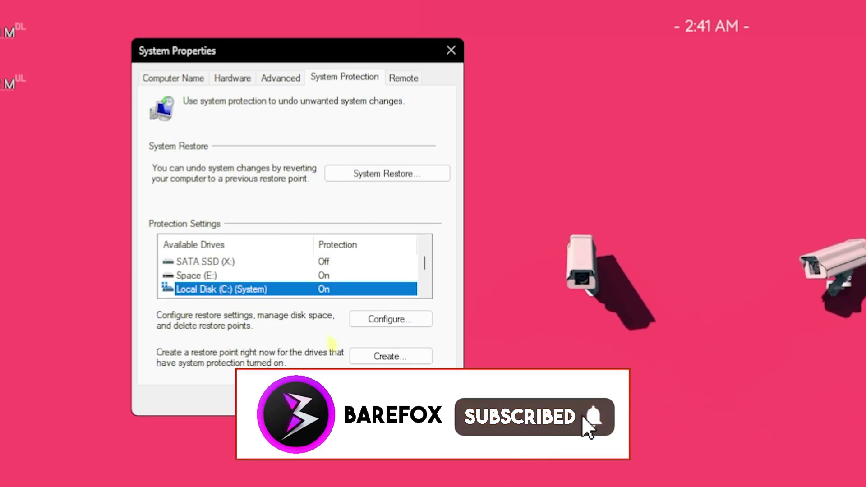
click(356, 355)
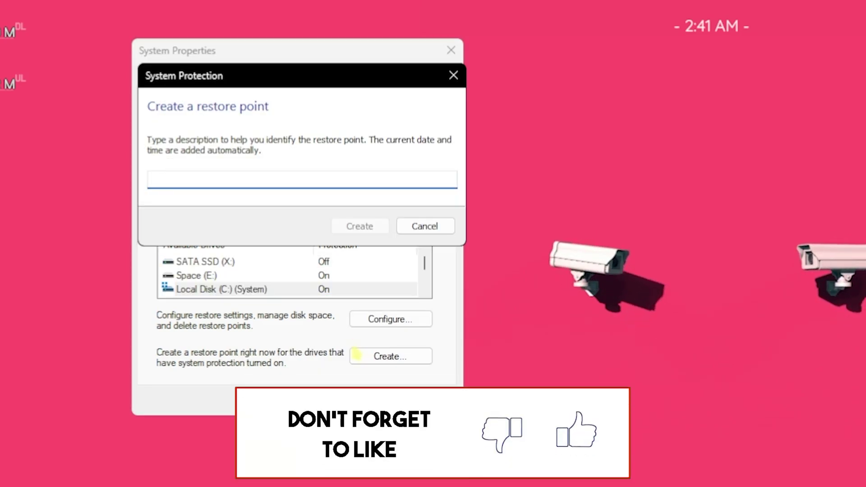
text(Valoran)
key(Return)
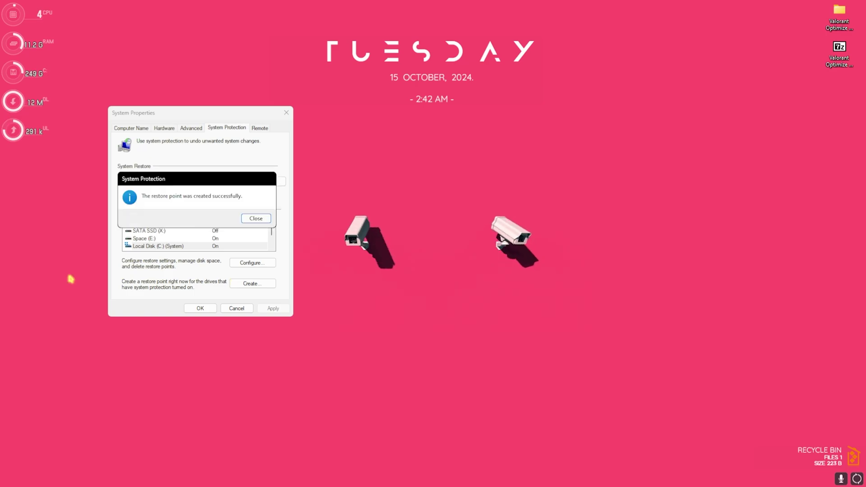
click(264, 219)
click(286, 113)
Open the Valorant Optimize Input Delay Pack from the desktop and go to General Latency Fix inside 1 - Input Lag Fix.
click(836, 28)
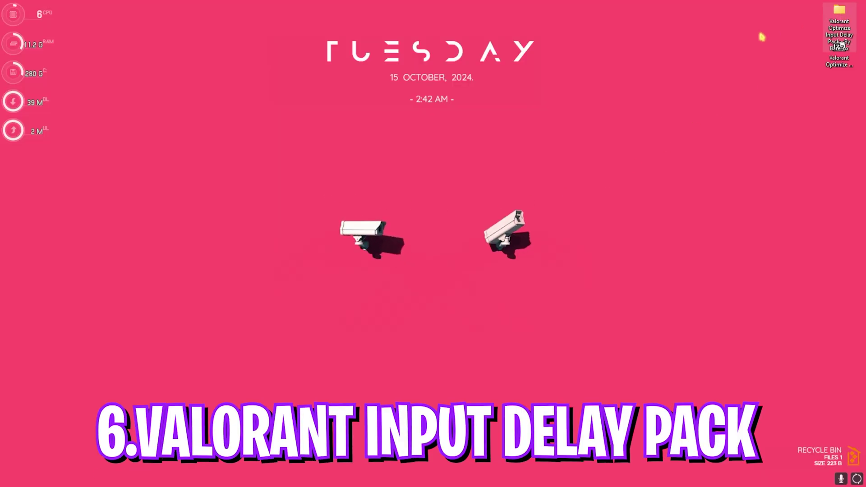
key(Return)
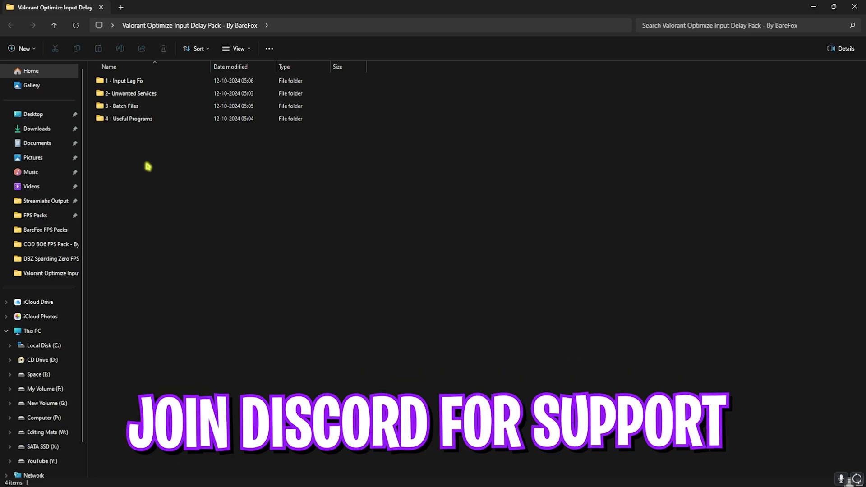
double_click(113, 81)
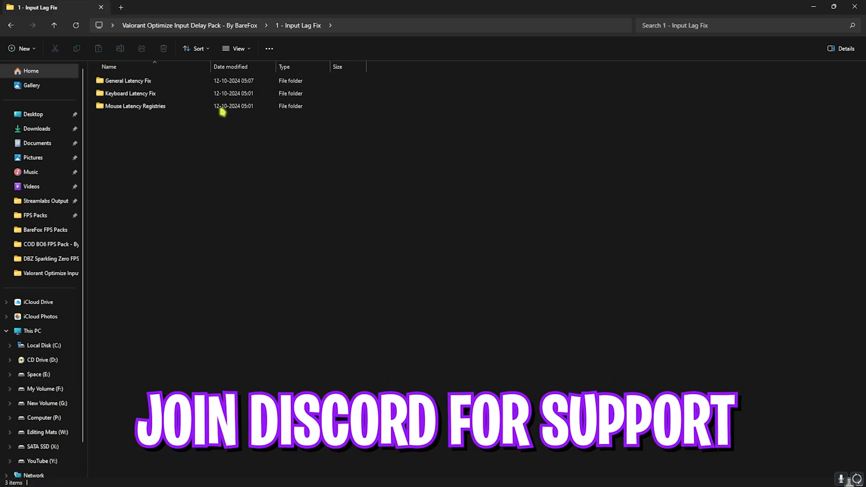
double_click(142, 84)
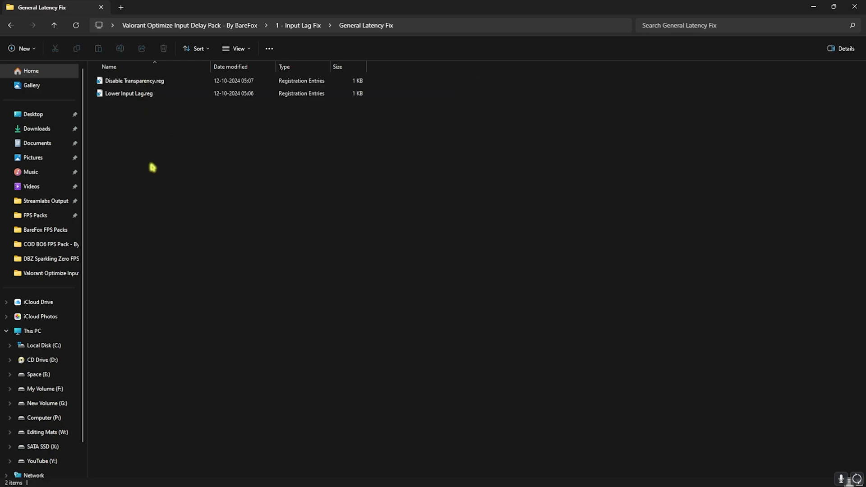
click(151, 86)
click(149, 127)
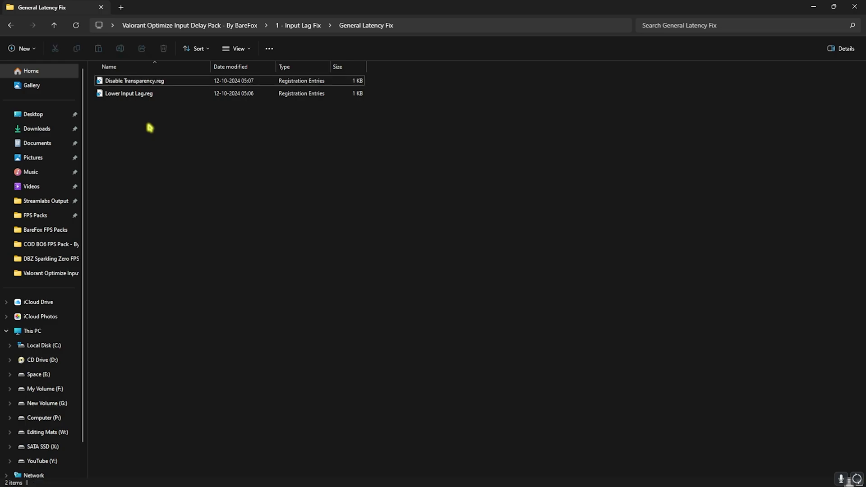
View the registry entries in Lower Input Lag.reg as text and close the file.
click(136, 96)
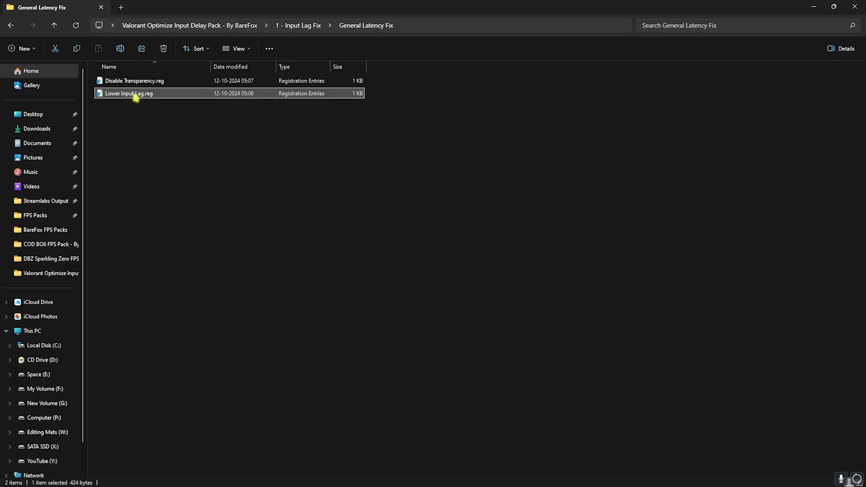
right_click(141, 97)
click(172, 245)
drag(177, 187, 217, 202)
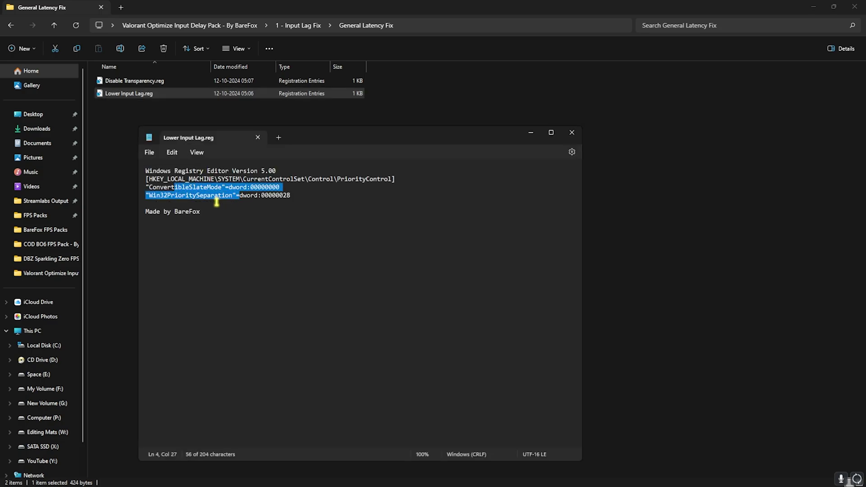
click(258, 137)
click(168, 191)
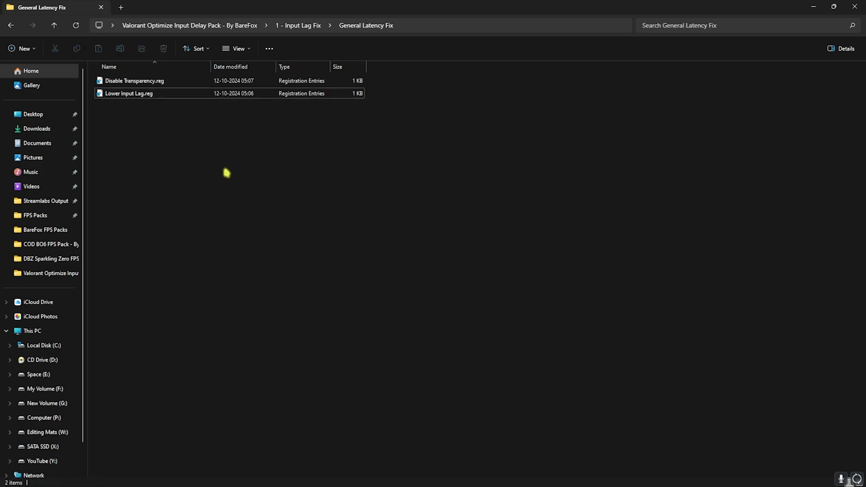
Open the Keyboard Latency Fix folder and look at its keyboard buffer registry files.
click(296, 97)
click(297, 25)
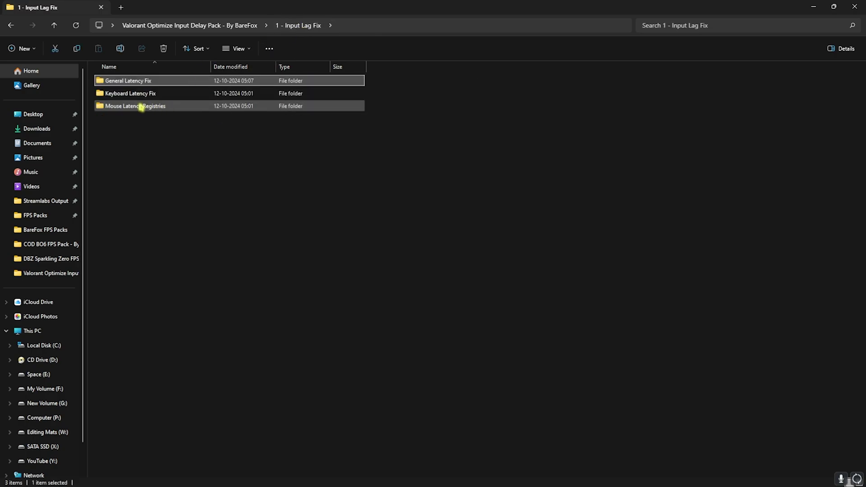
double_click(126, 95)
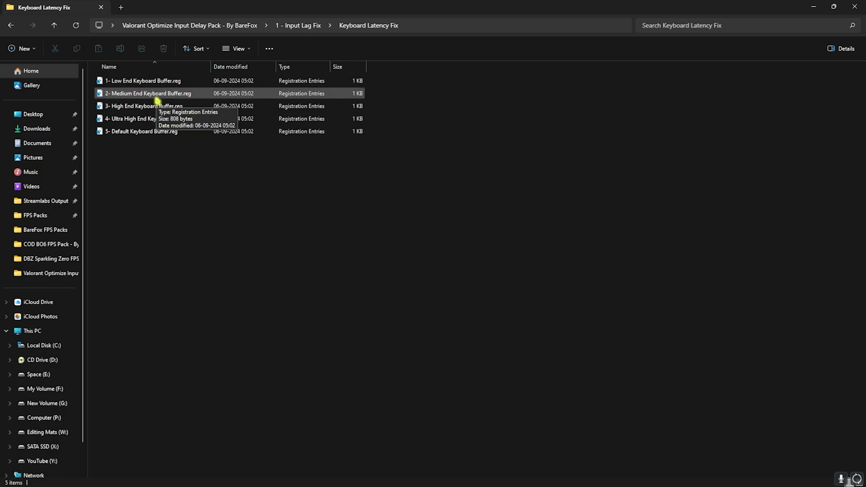
Open the Mouse Latency Registries folder and select Fix Mouse Delay.reg.
click(316, 27)
double_click(137, 108)
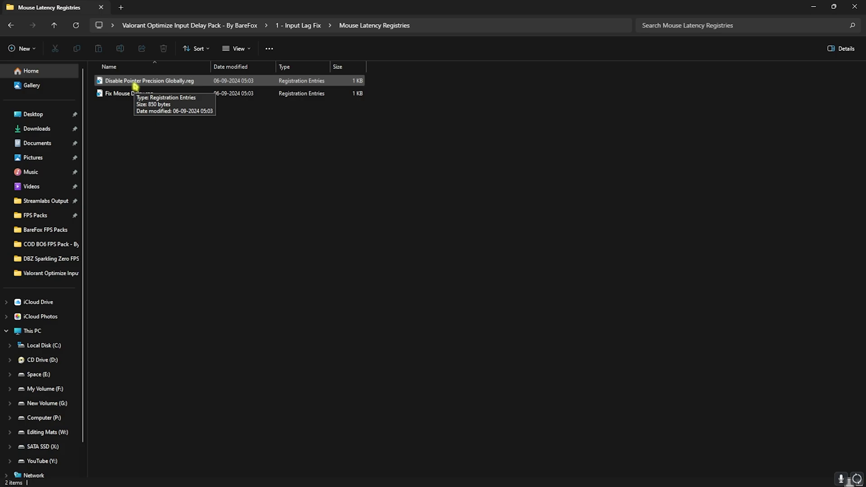
click(140, 93)
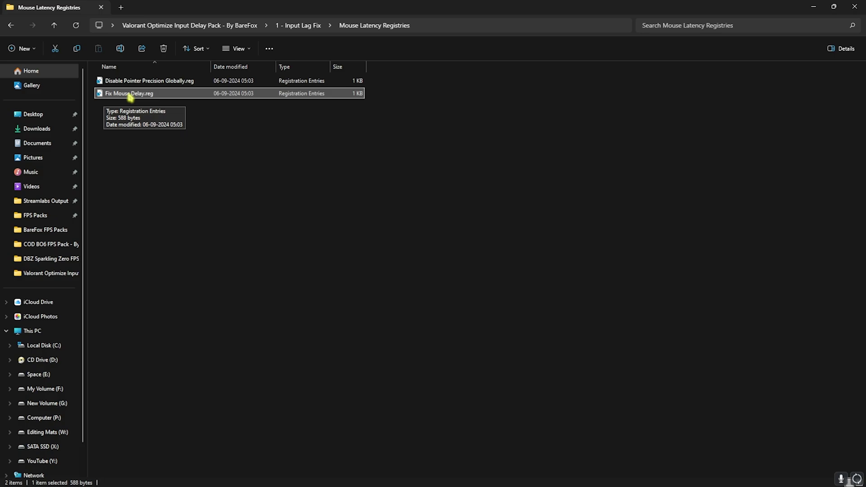
Open the 2- Unwanted Services folder and select all registry files, leaving out the Revert Registries folder.
key(alt+Up)
click(236, 25)
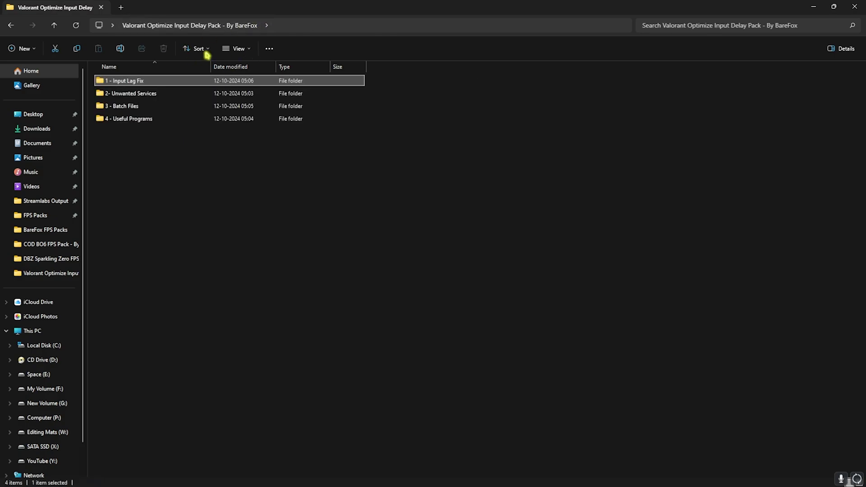
double_click(129, 95)
drag(168, 238, 149, 90)
drag(211, 247, 141, 93)
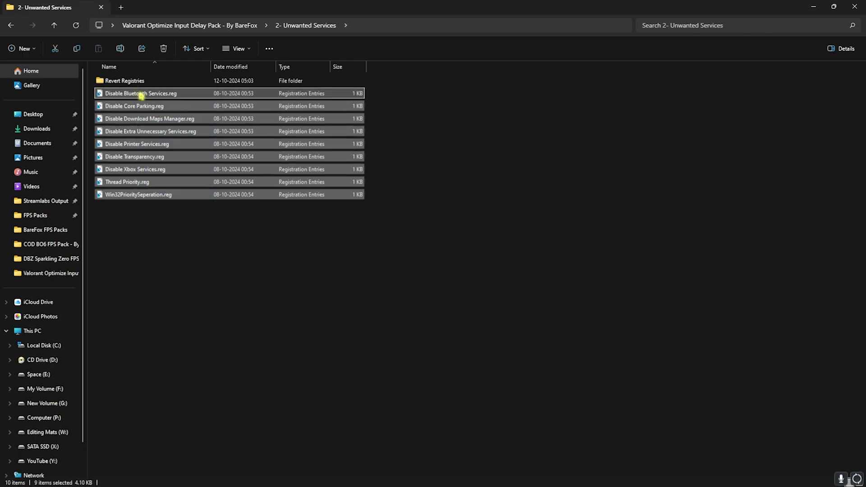
Look over the service registry files in 2- Unwanted Services, then open the Revert Registries folder and examine its files.
click(142, 93)
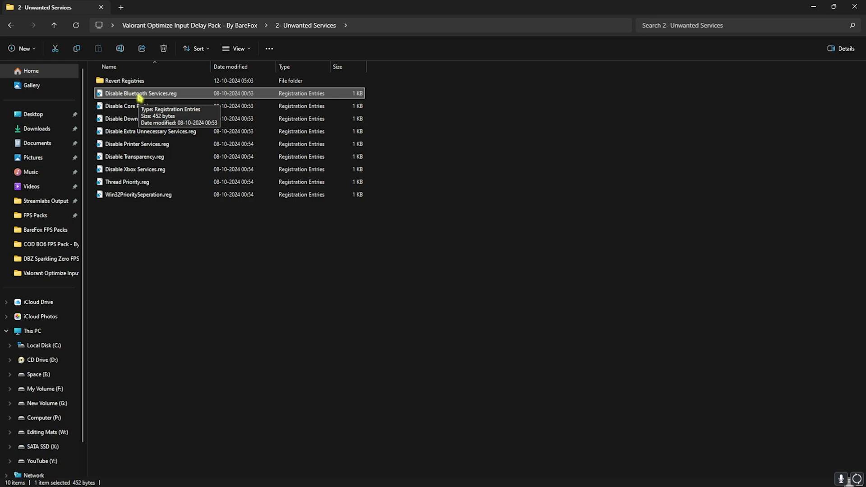
drag(214, 245, 164, 109)
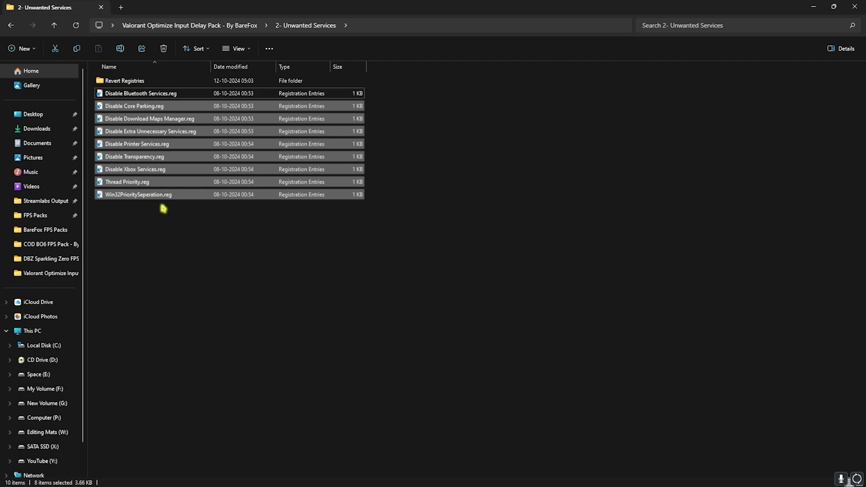
double_click(129, 81)
drag(202, 191, 147, 80)
drag(266, 203, 173, 80)
drag(197, 190, 145, 80)
click(181, 186)
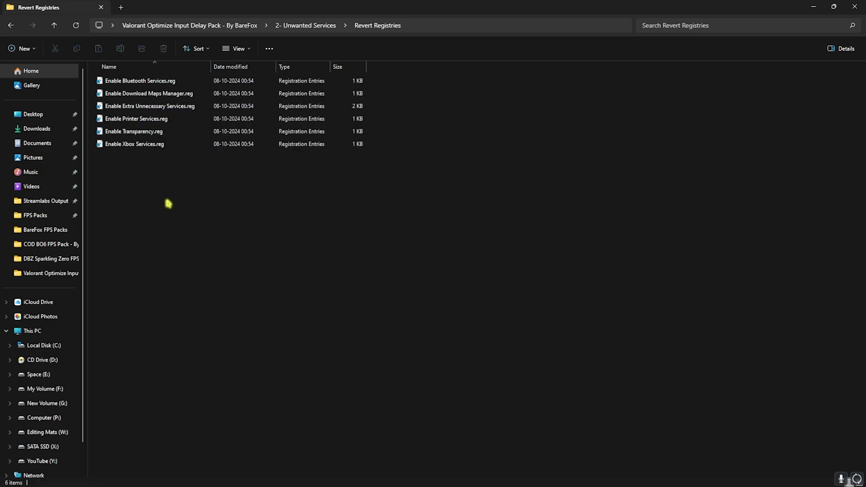
Open the pack's 3 - Batch Files folder, view Disable Memory Compression.cmd as text in Notepad and close it.
click(251, 26)
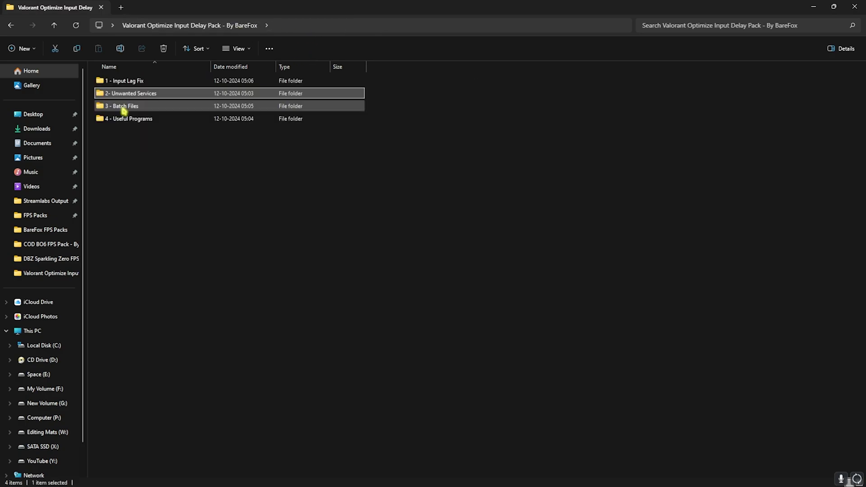
double_click(123, 111)
drag(167, 165, 142, 79)
click(105, 84)
right_click(142, 83)
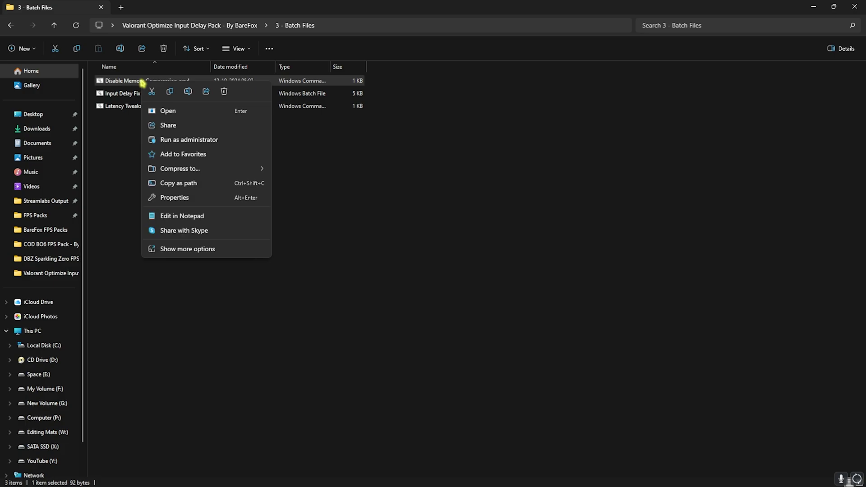
click(182, 215)
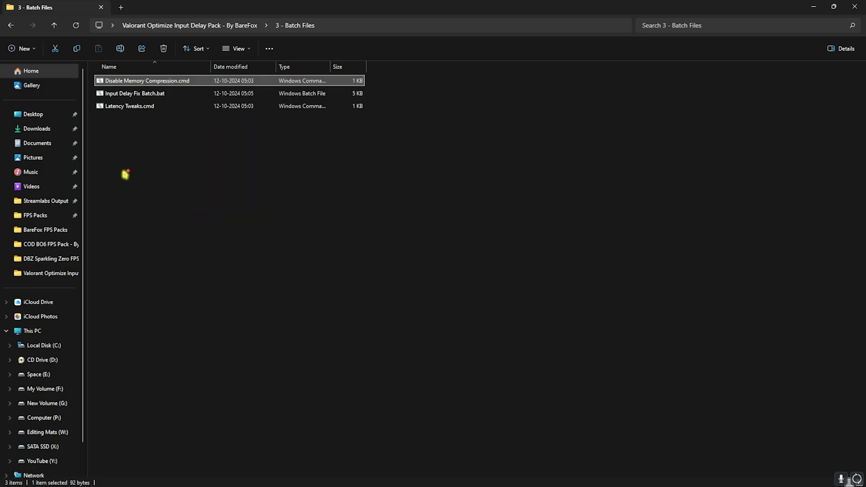
drag(192, 188, 294, 189)
click(293, 188)
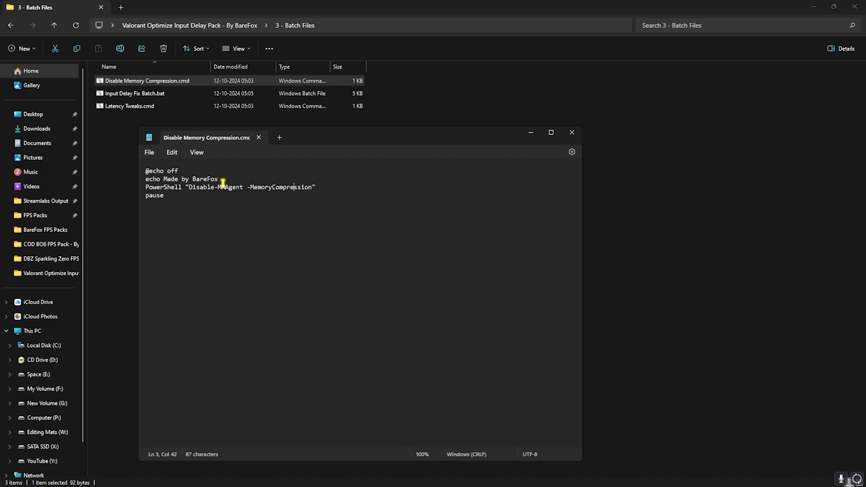
click(259, 138)
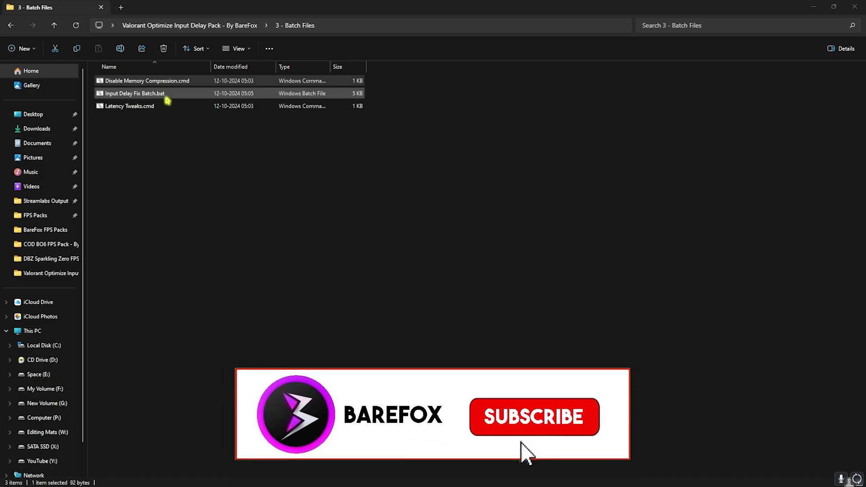
View Input Delay Fix Batch.bat in Notepad, read through its registry and USB and Ethernet power saving commands, and close the window.
click(127, 94)
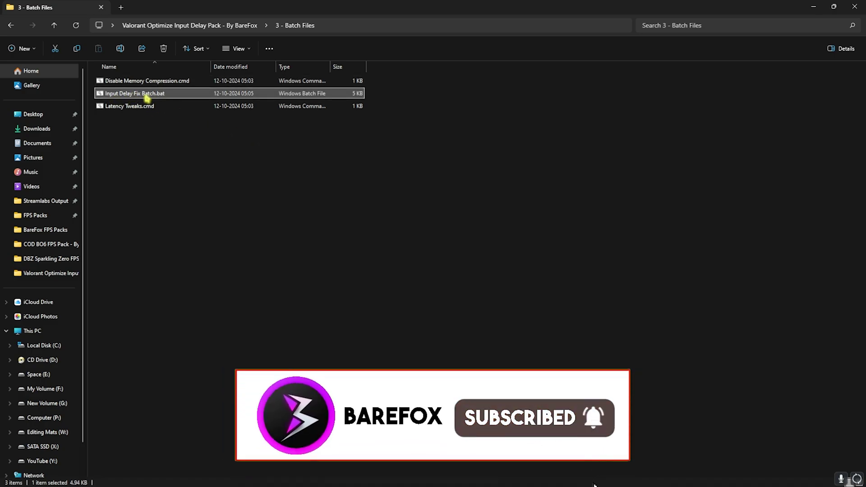
right_click(147, 98)
click(178, 228)
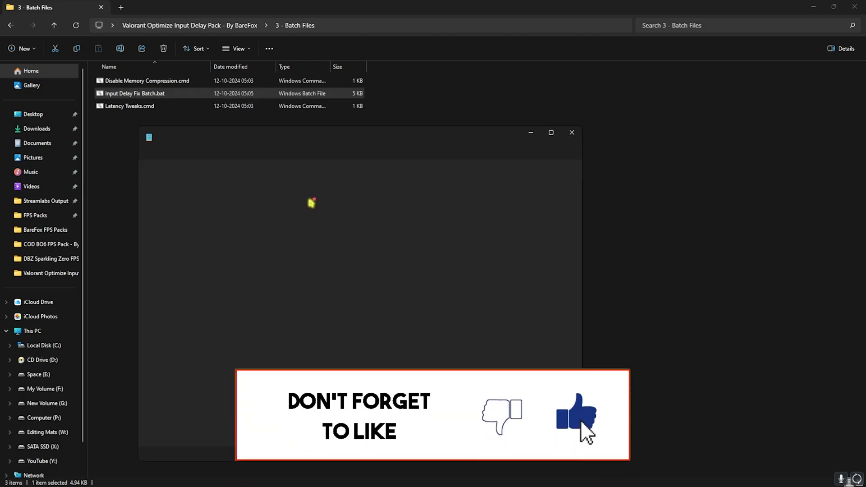
scroll(226, 212, down, 3)
scroll(223, 189, up, 1)
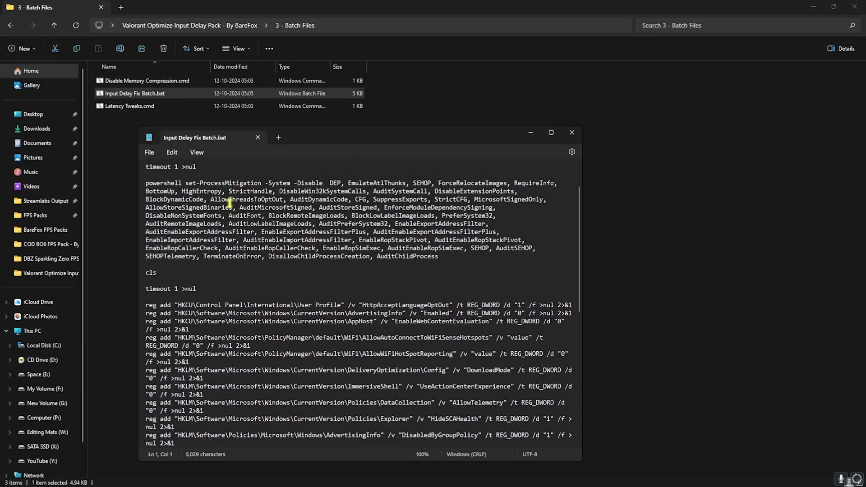
scroll(221, 185, up, 2)
scroll(238, 189, down, 8)
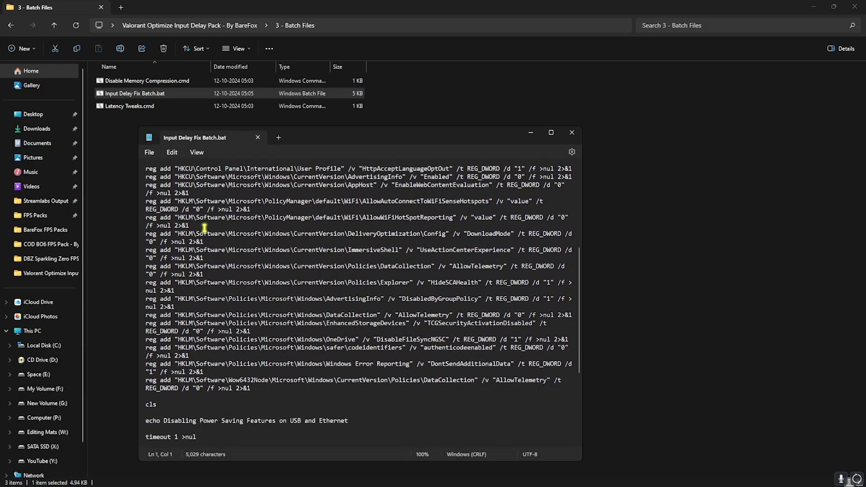
scroll(189, 253, up, 2)
scroll(271, 252, down, 2)
scroll(270, 256, down, 5)
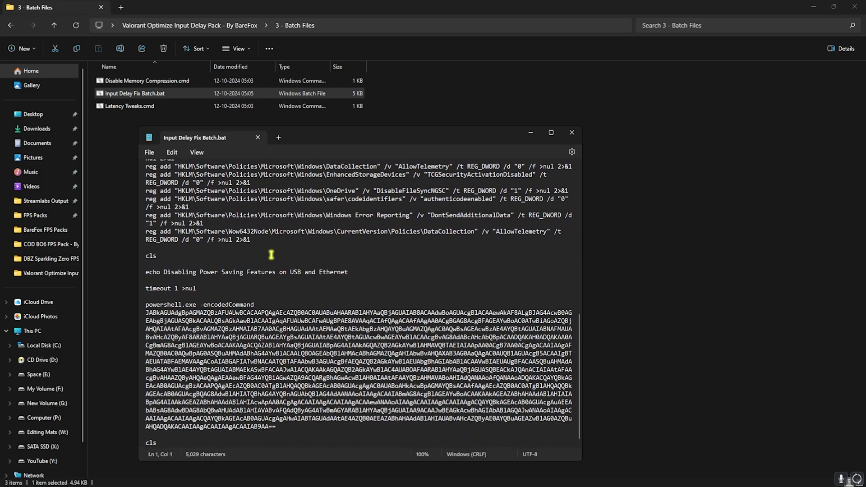
click(176, 272)
drag(166, 274, 304, 273)
click(304, 273)
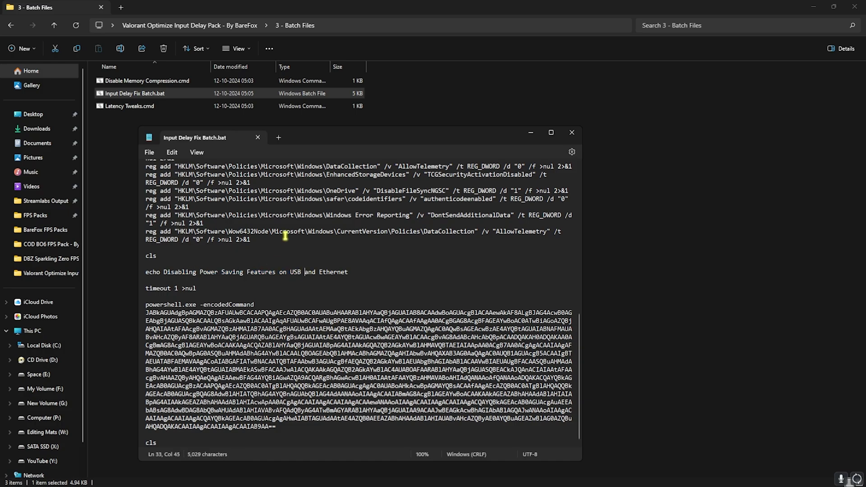
key(alt+F4)
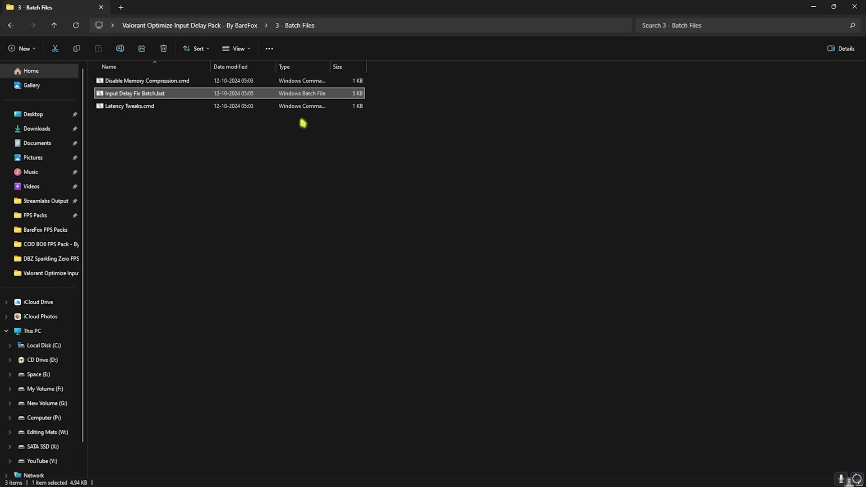
View Latency Tweaks.cmd in Notepad, examine its dynamic tick, HPET and synthetic timer lines, and close the open files.
click(130, 108)
right_click(130, 110)
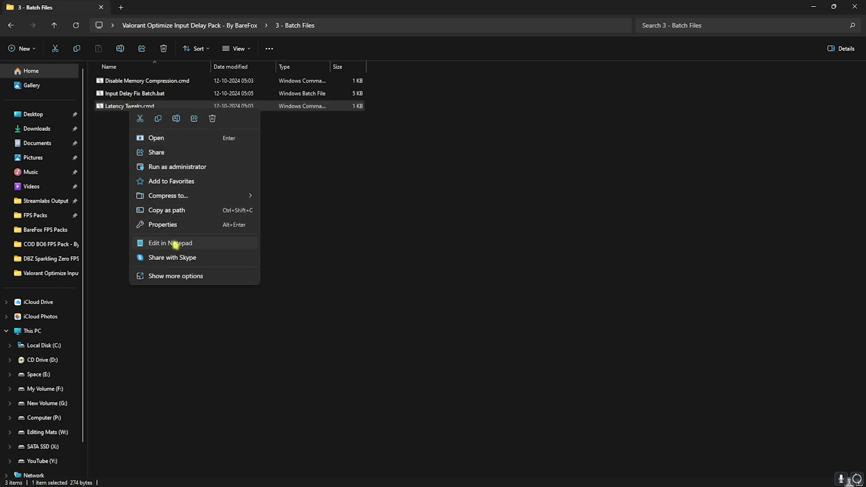
click(174, 244)
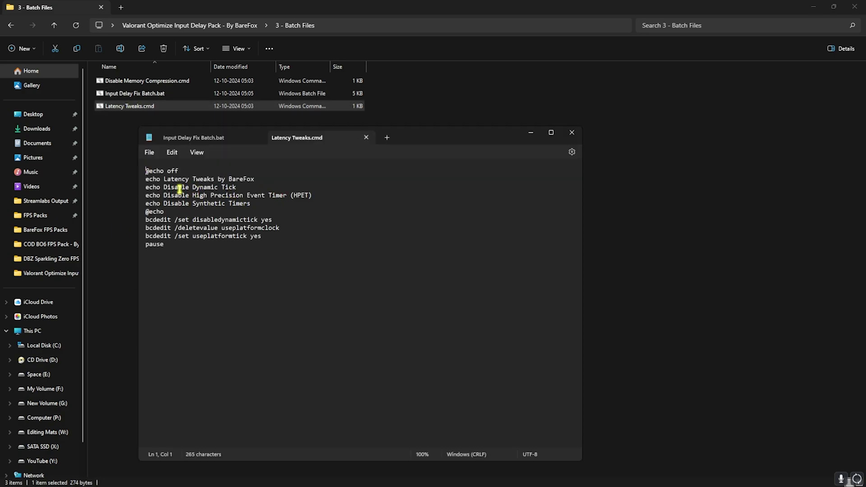
drag(192, 186, 270, 204)
click(236, 186)
click(272, 195)
drag(196, 203, 257, 206)
click(257, 206)
drag(194, 195, 286, 195)
click(287, 195)
drag(193, 187, 240, 187)
click(195, 204)
drag(194, 204, 251, 204)
click(258, 138)
click(252, 204)
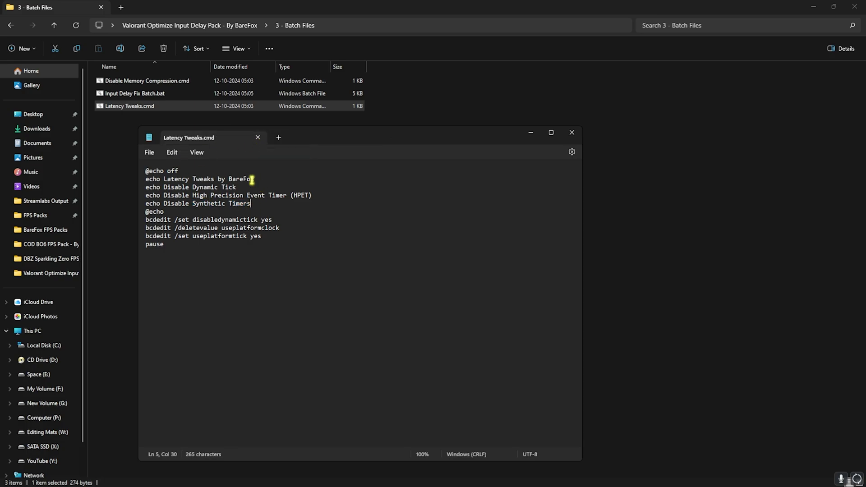
click(258, 138)
Run TimerResolution.exe from the 4 - Useful Programs folder as administrator, set the timer to maximum resolution, and close the program and folder.
key(alt+Up)
double_click(141, 118)
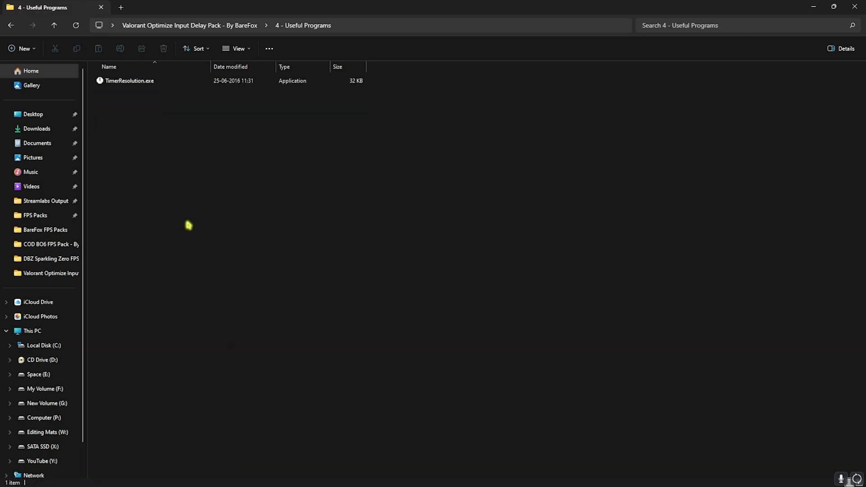
click(141, 86)
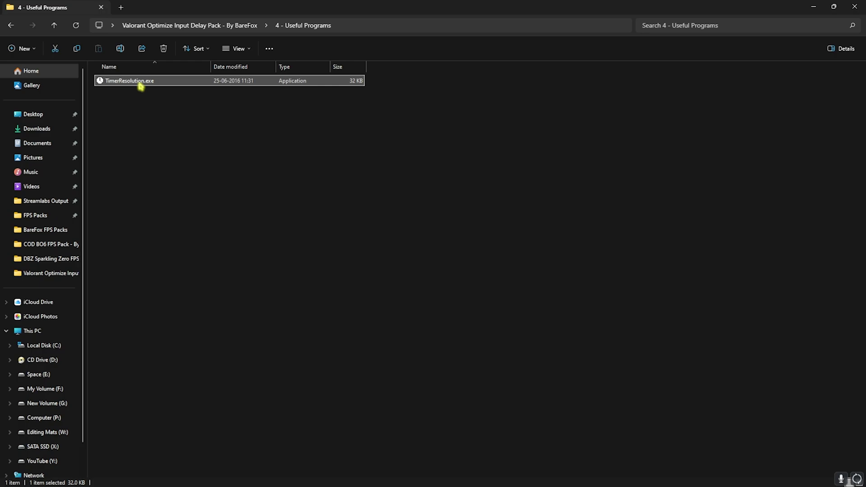
right_click(141, 85)
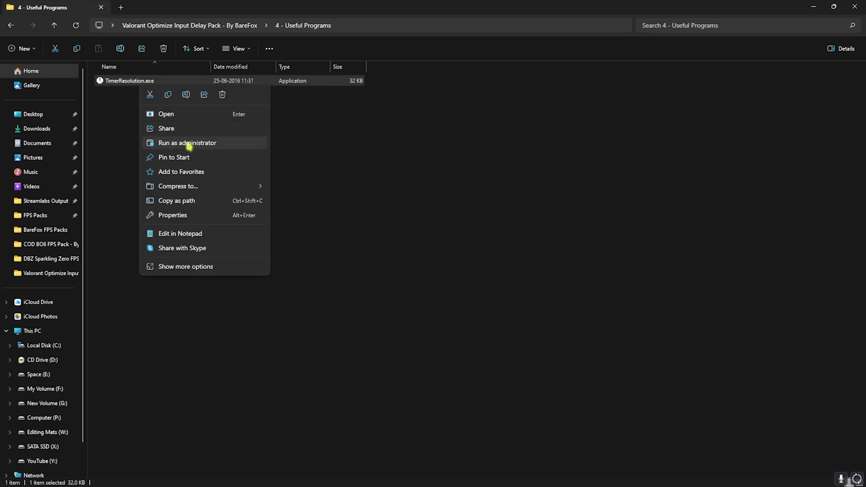
click(189, 143)
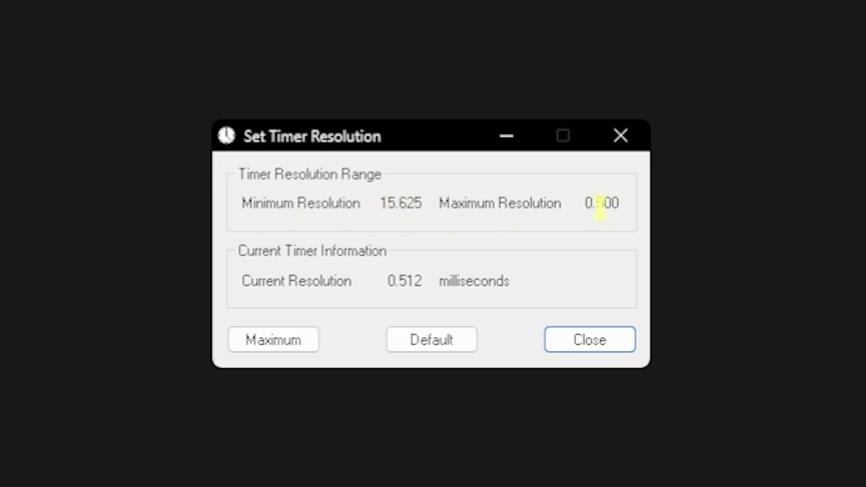
click(309, 347)
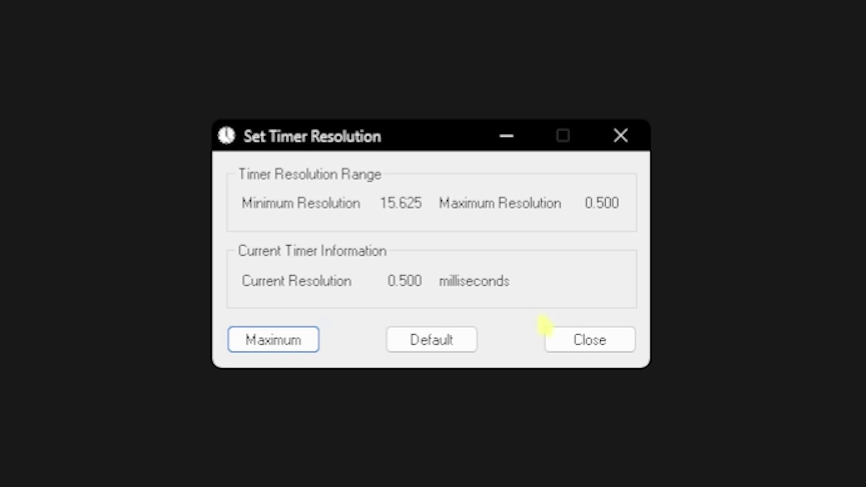
click(573, 348)
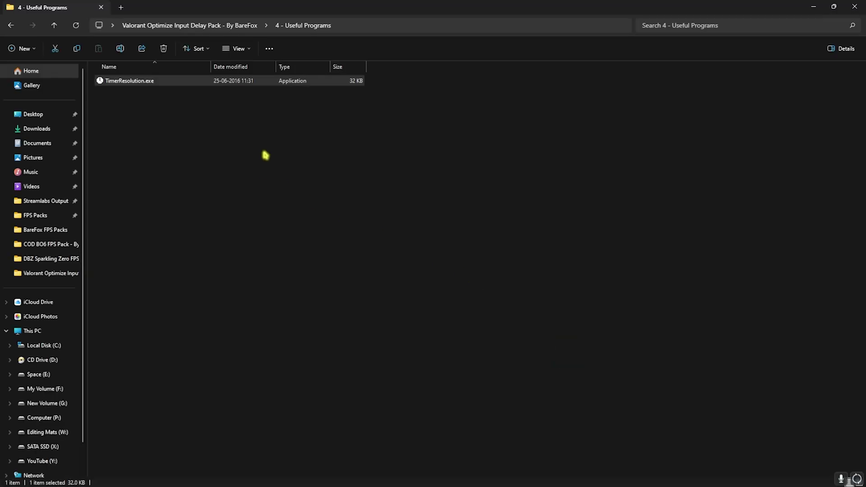
click(855, 7)
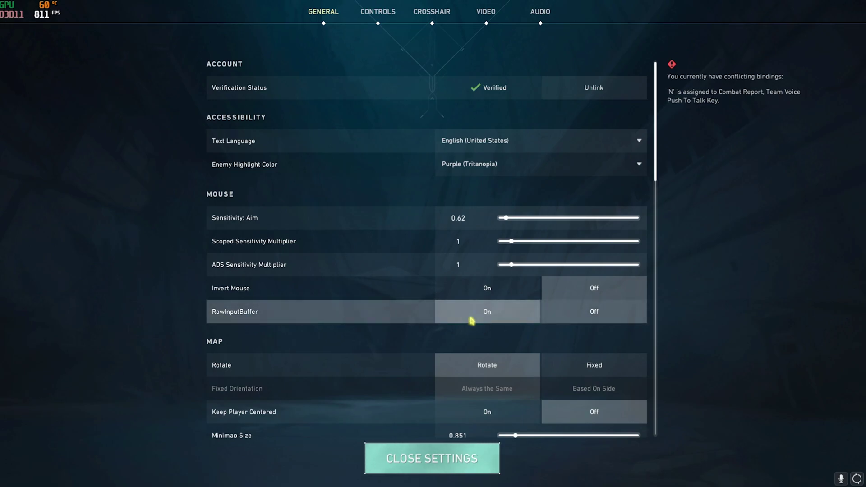
Check the Network Buffering option in Valorant's general settings.
scroll(298, 289, down, 10)
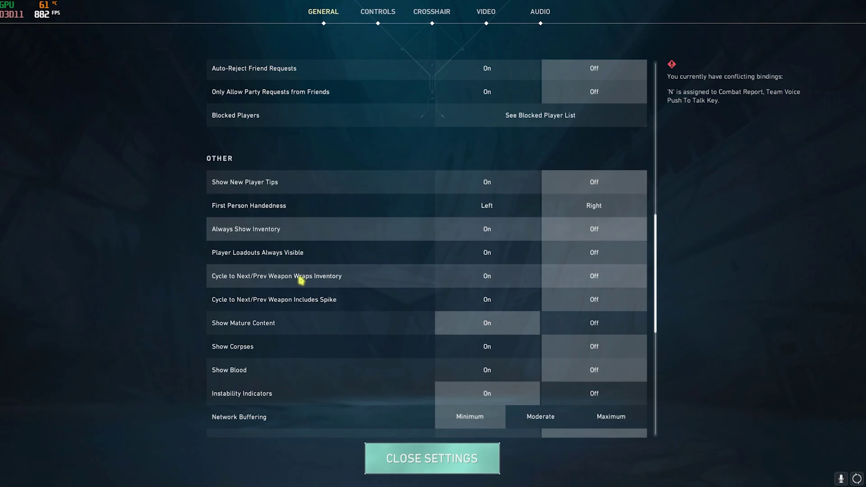
scroll(300, 280, down, 1)
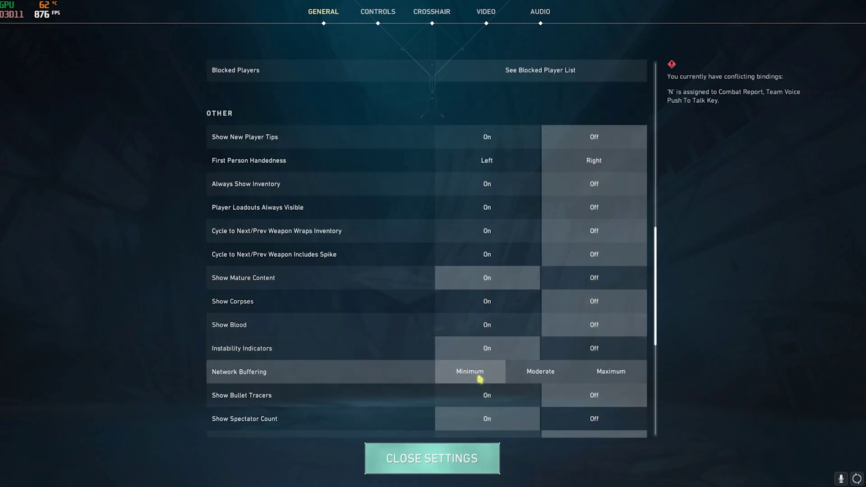
Set NVIDIA Reflex Low Latency to On + Boost in the video settings and open the graphics quality options.
click(485, 18)
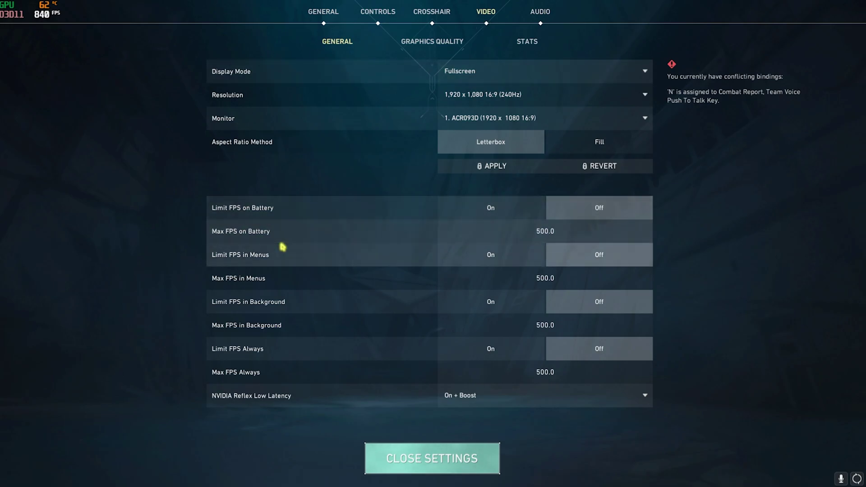
mouse_move(257, 402)
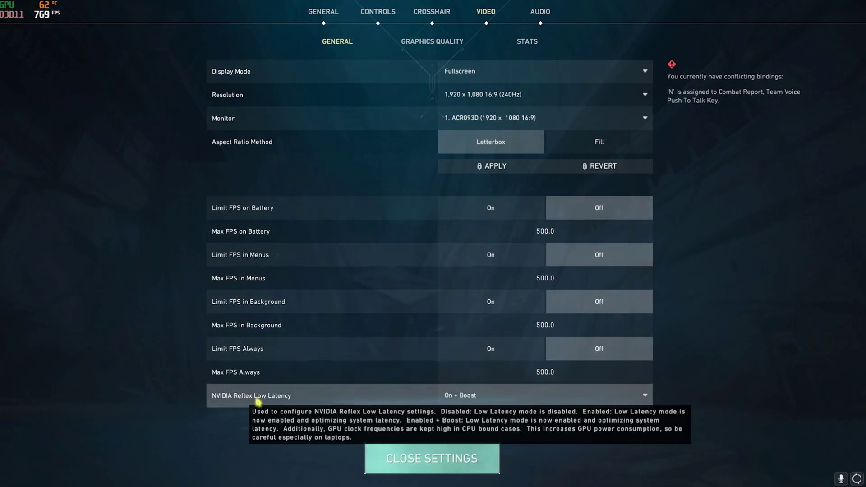
click(485, 397)
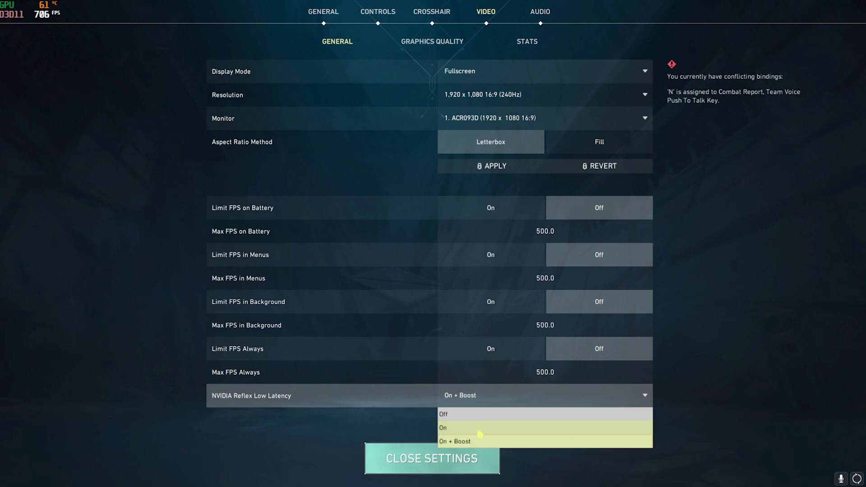
click(478, 441)
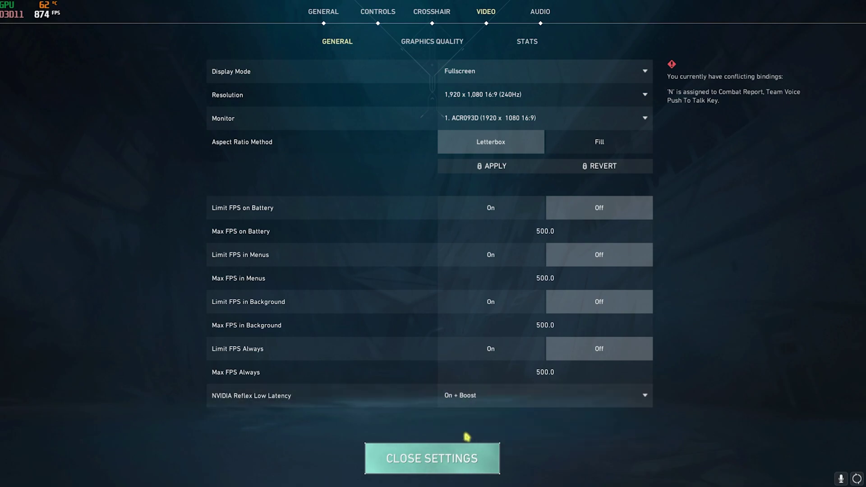
click(440, 42)
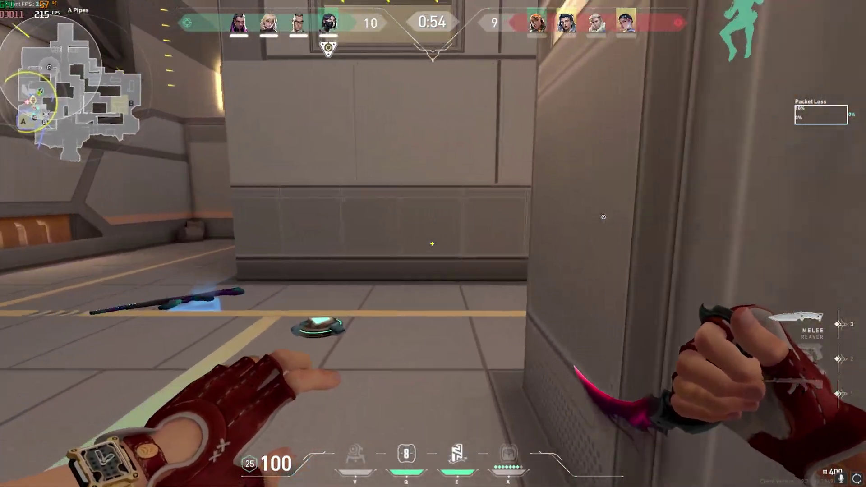
key(1)
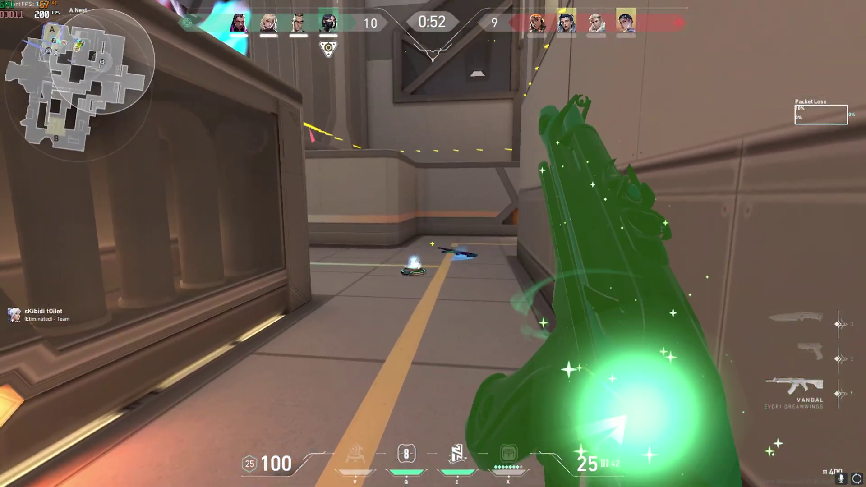
key(w)
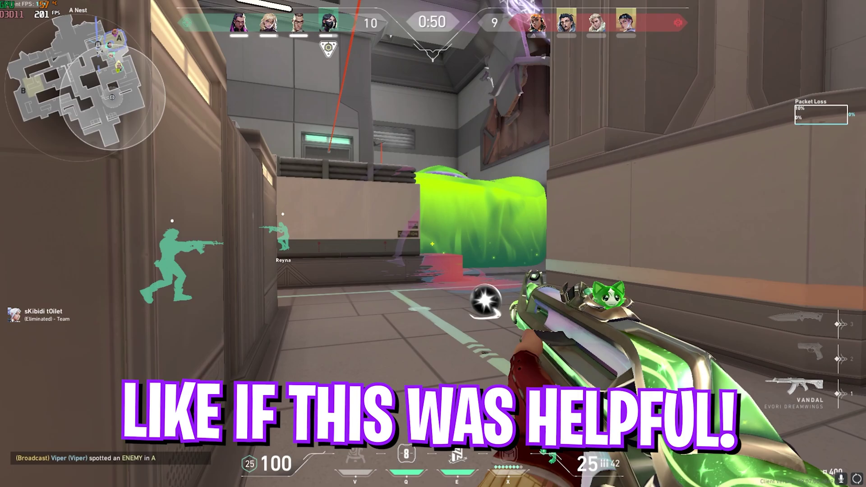